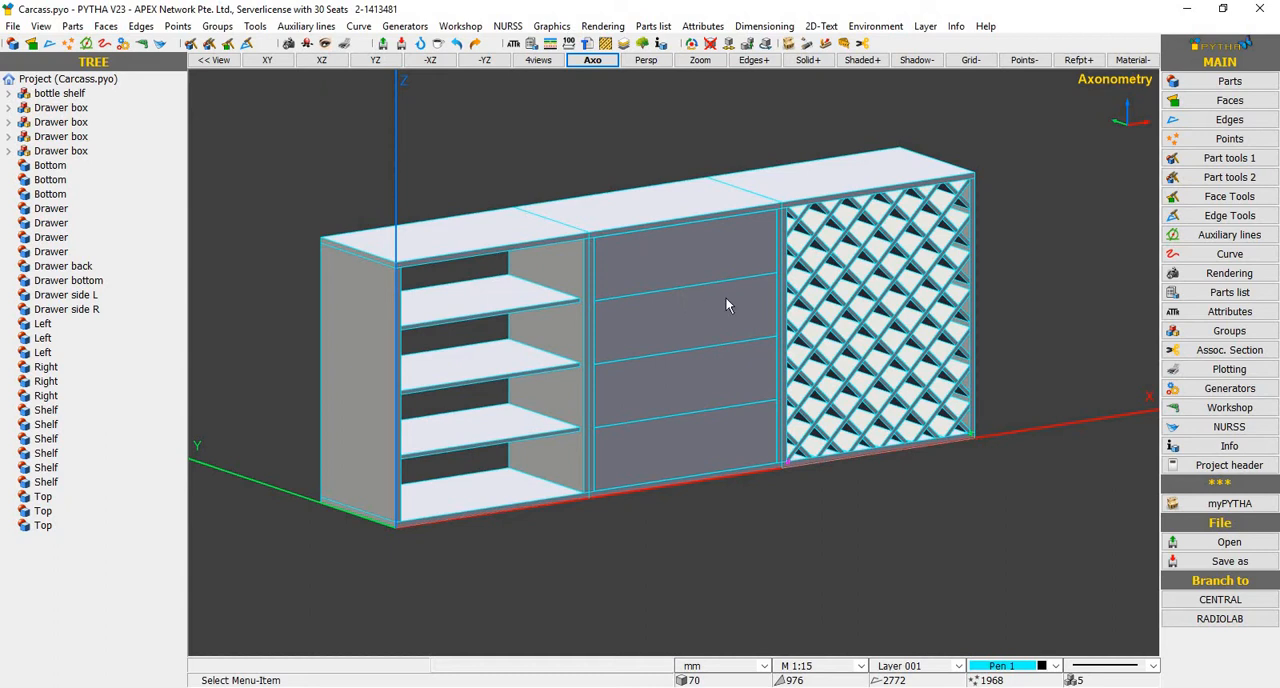
Show the model in four views and add a horizontal overall width dimension across all three cabinets, placed above the front view
left_click(540, 61)
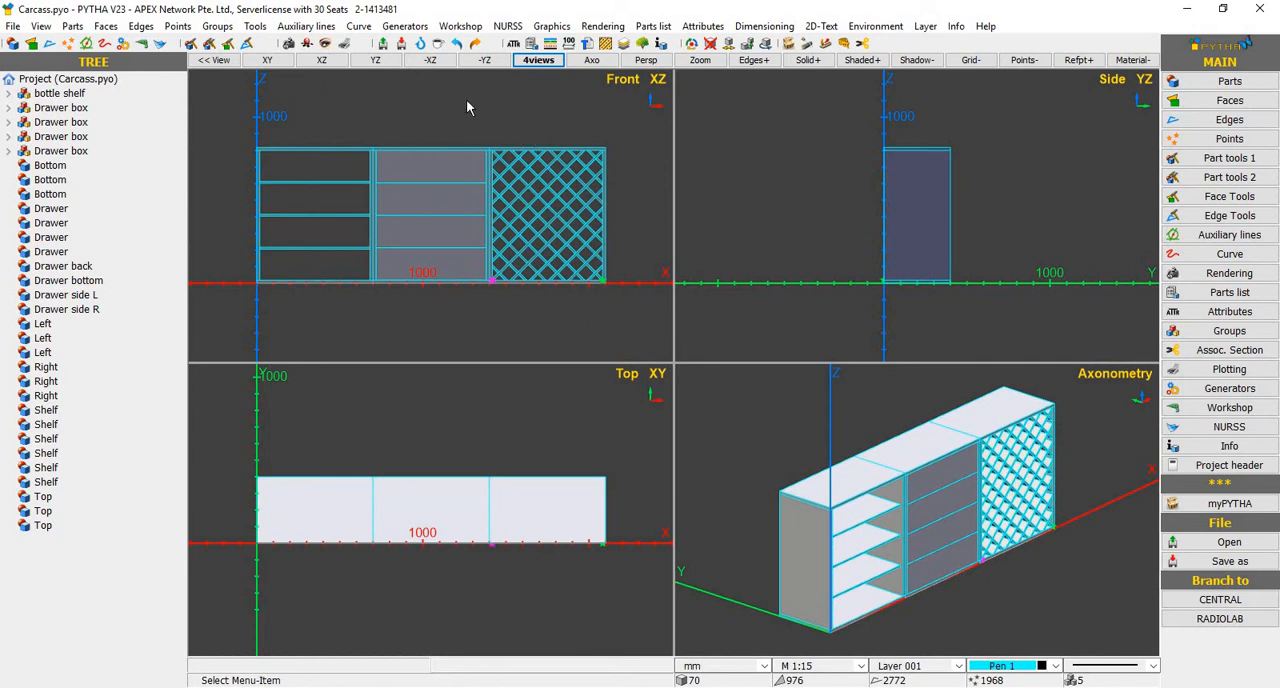
left_click(569, 46)
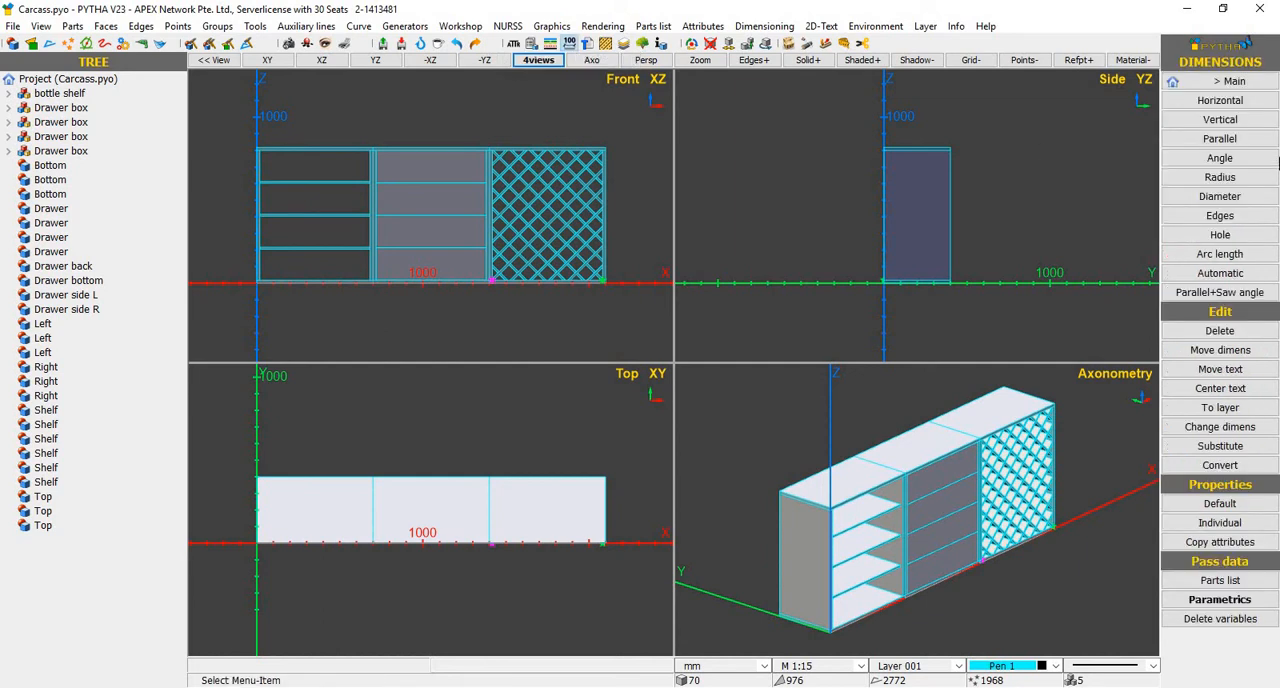
left_click(1250, 104)
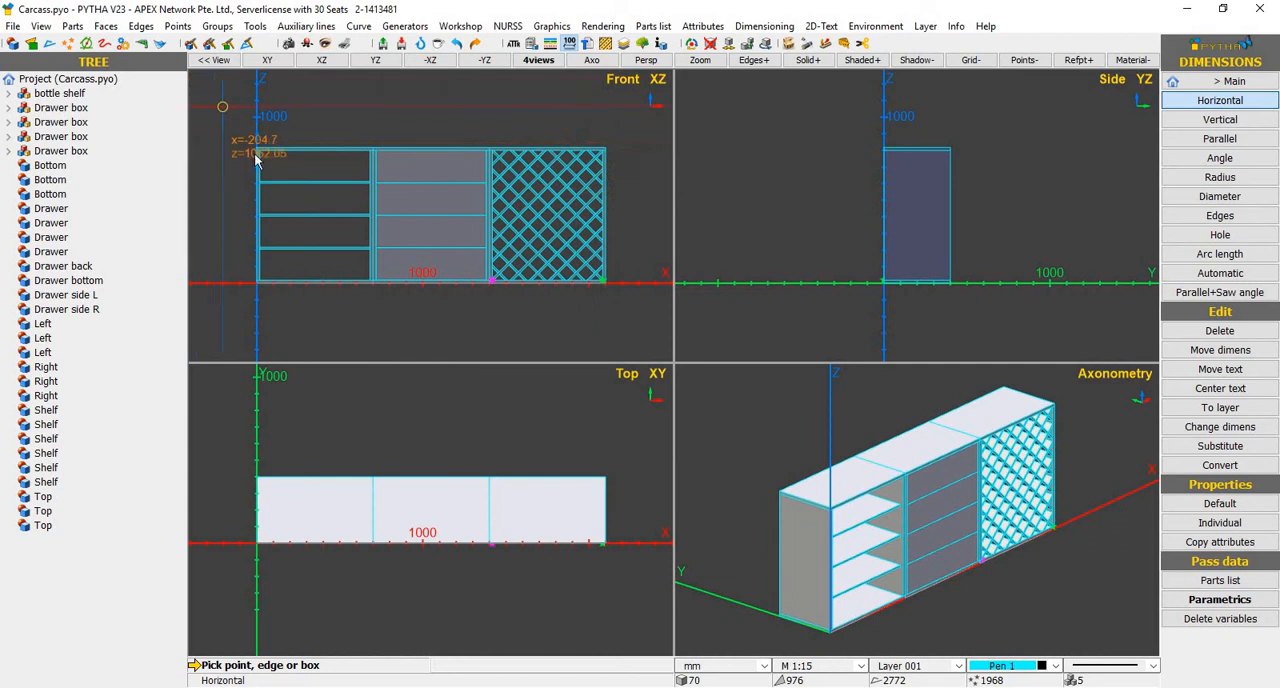
scroll(256, 160, "up", 3)
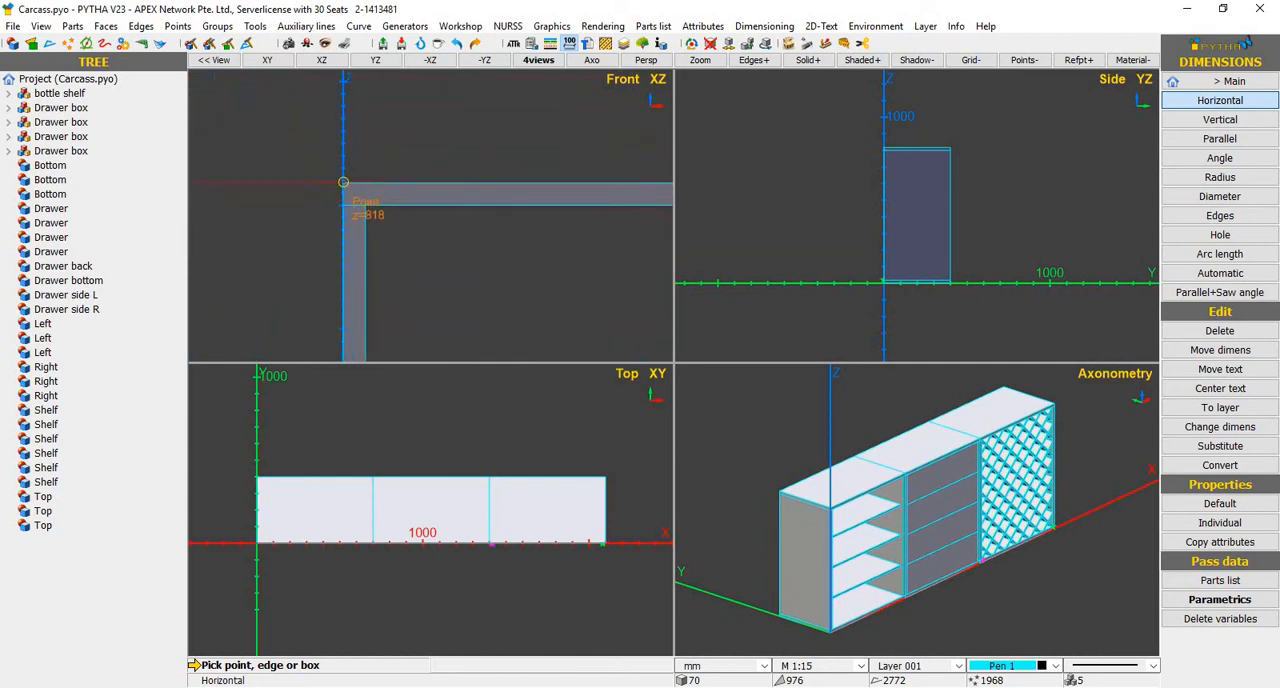
left_click(343, 183)
scroll(265, 205, "down", 3)
scroll(515, 194, "up", 4)
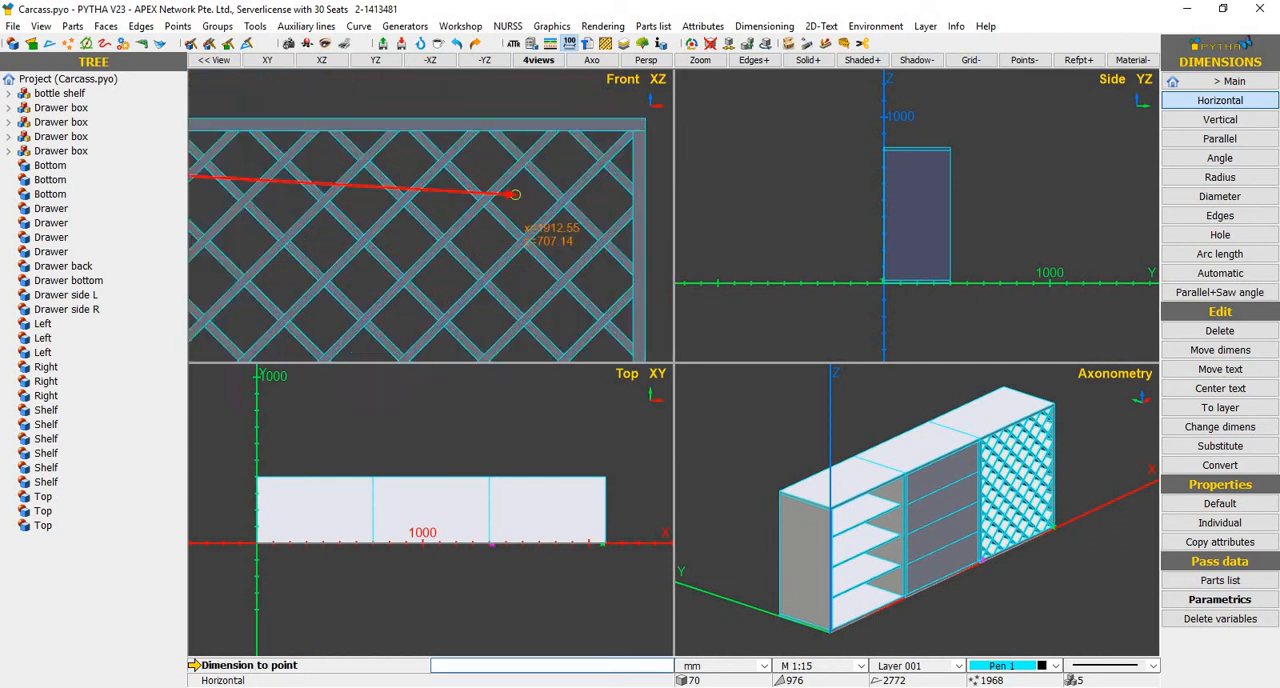
scroll(512, 195, "up", 2)
scroll(484, 196, "down", 3)
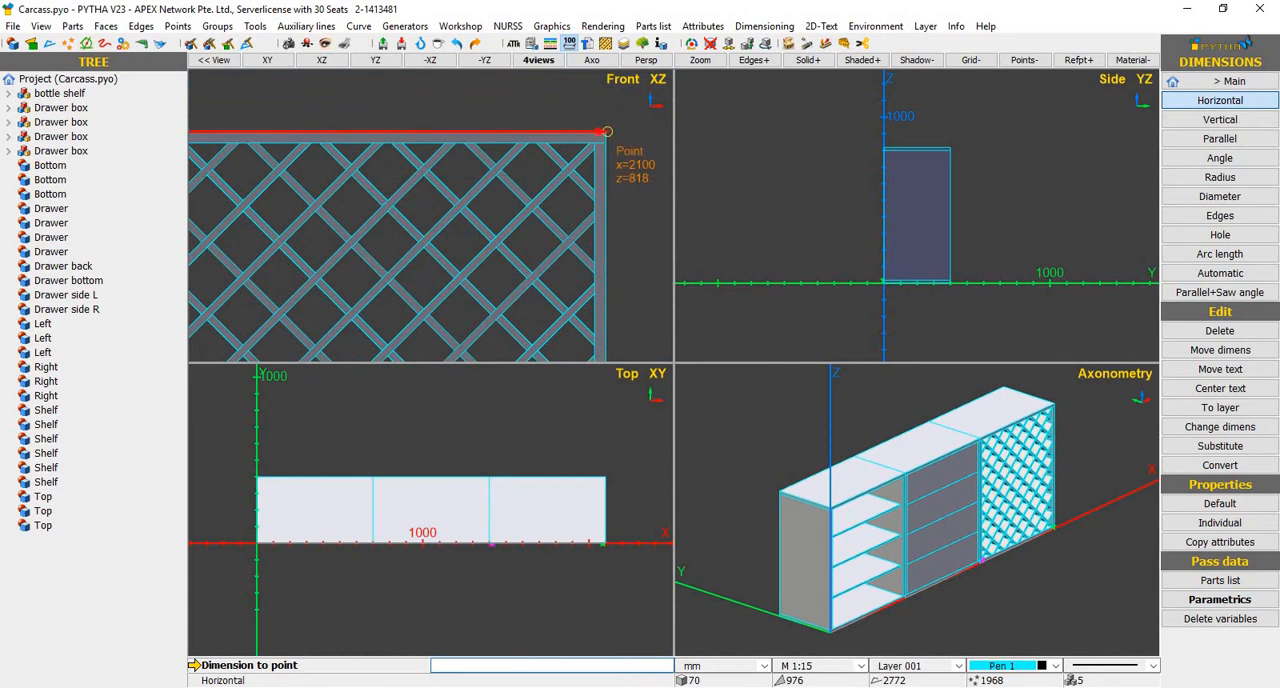
left_click(606, 131)
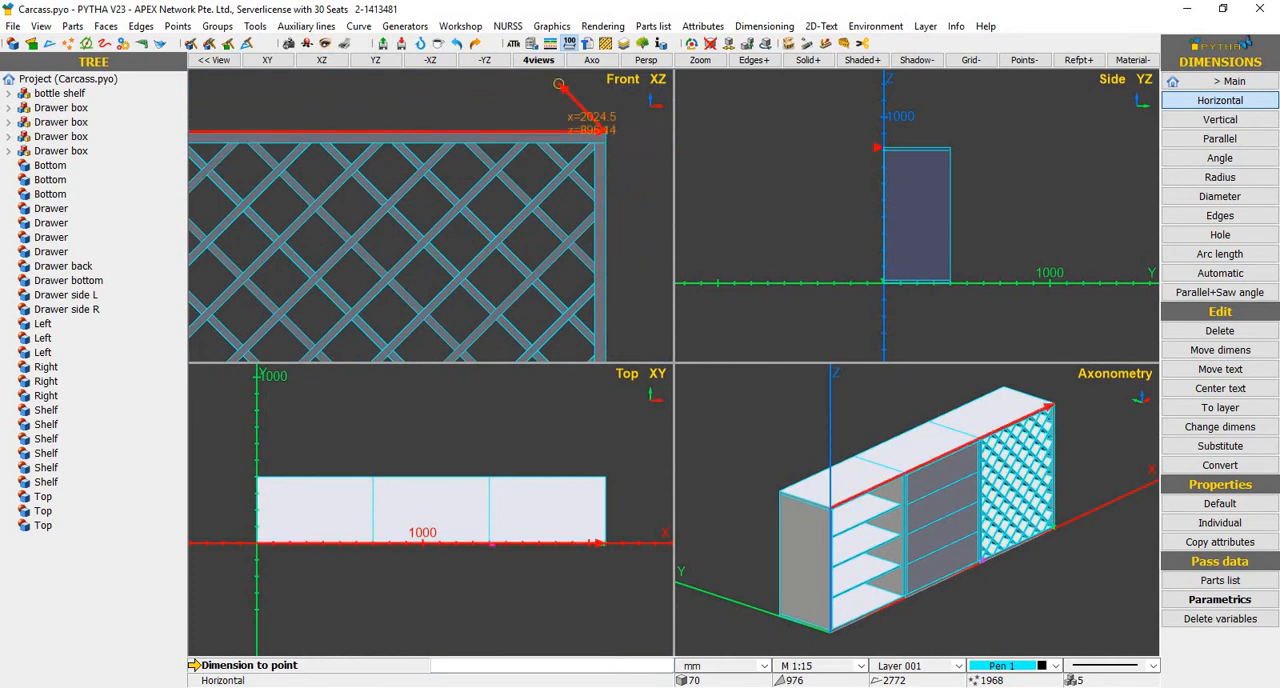
middle_click_drag(571, 203, 551, 206)
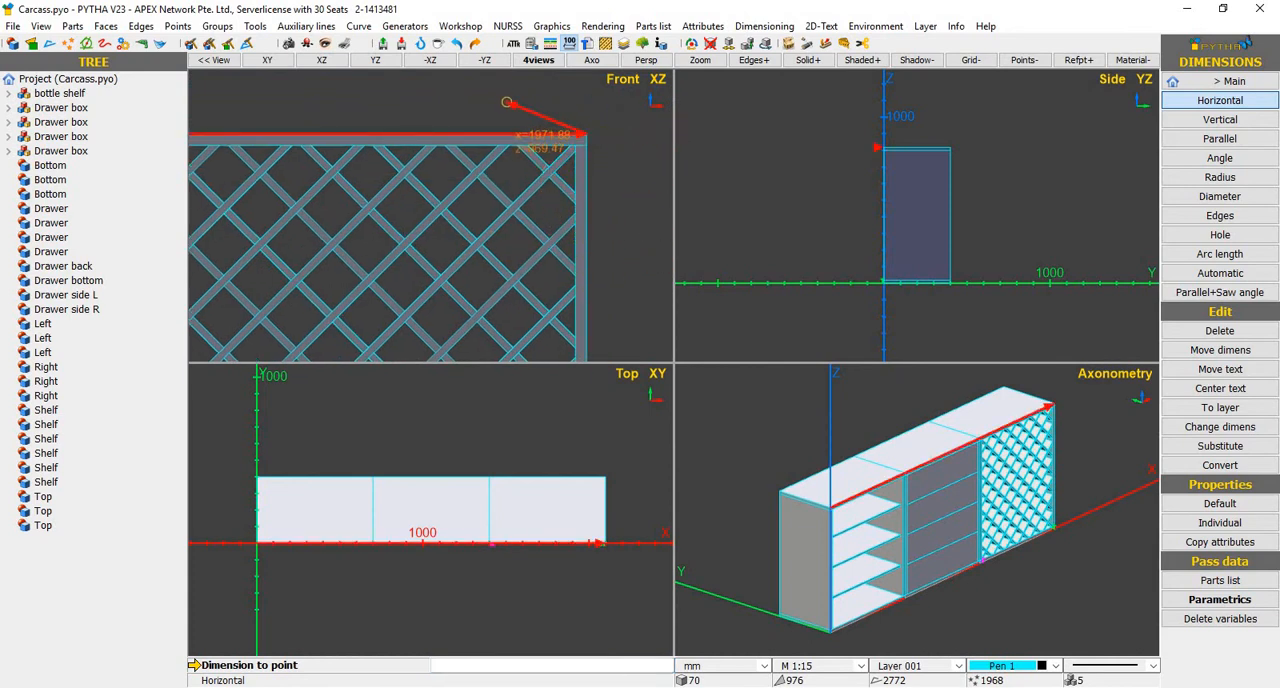
left_click(559, 123)
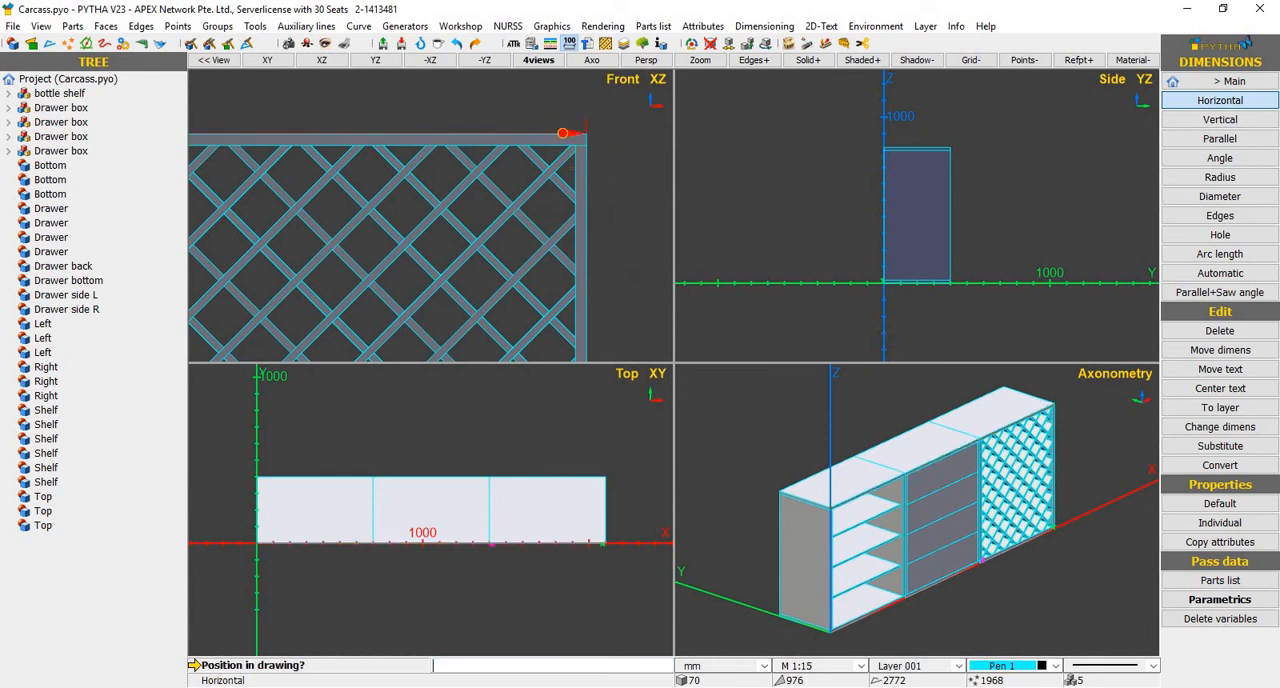
scroll(563, 140, "down", 3)
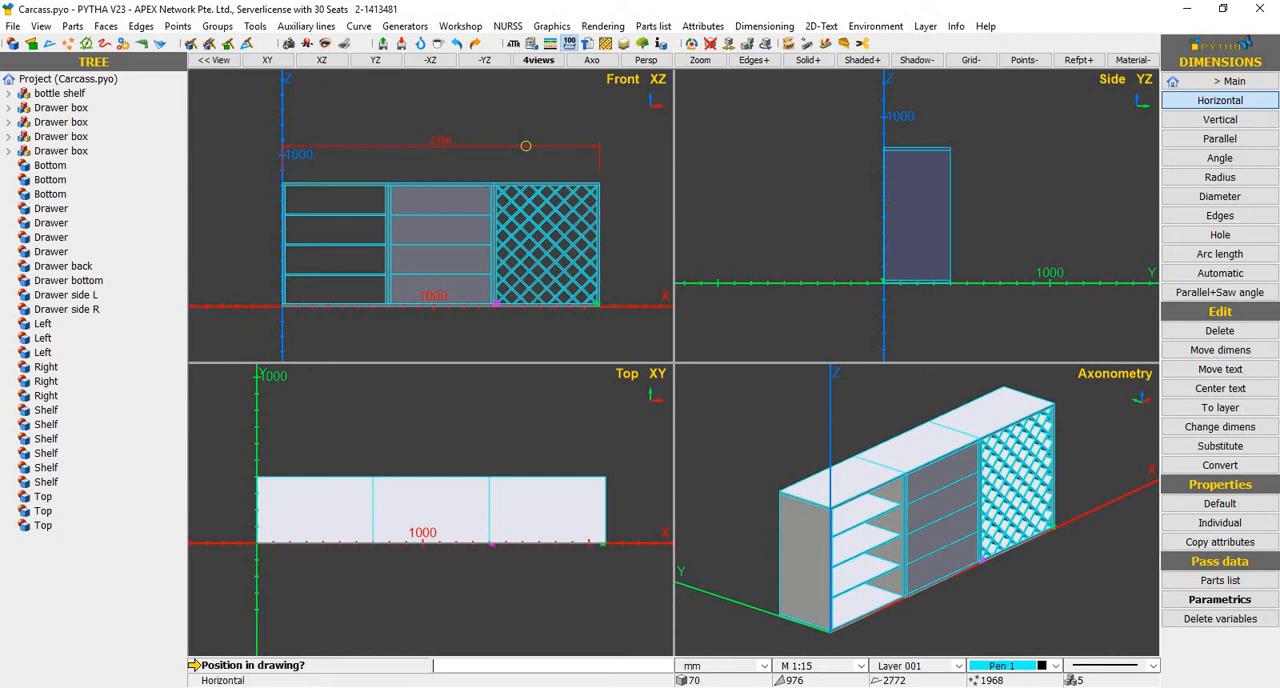
left_click(527, 150)
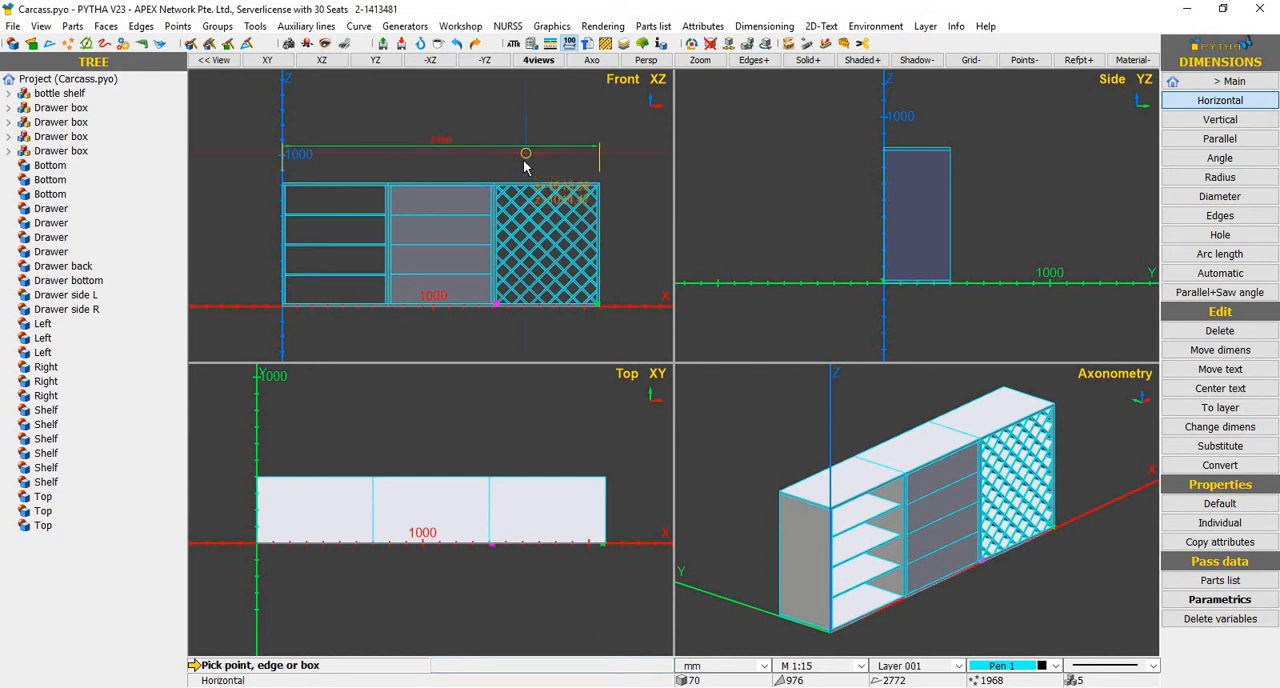
Add a horizontal width dimension for the open-shelf cabinet in the front view, placed between the cabinet top and the overall dimension
scroll(280, 184, "up", 3)
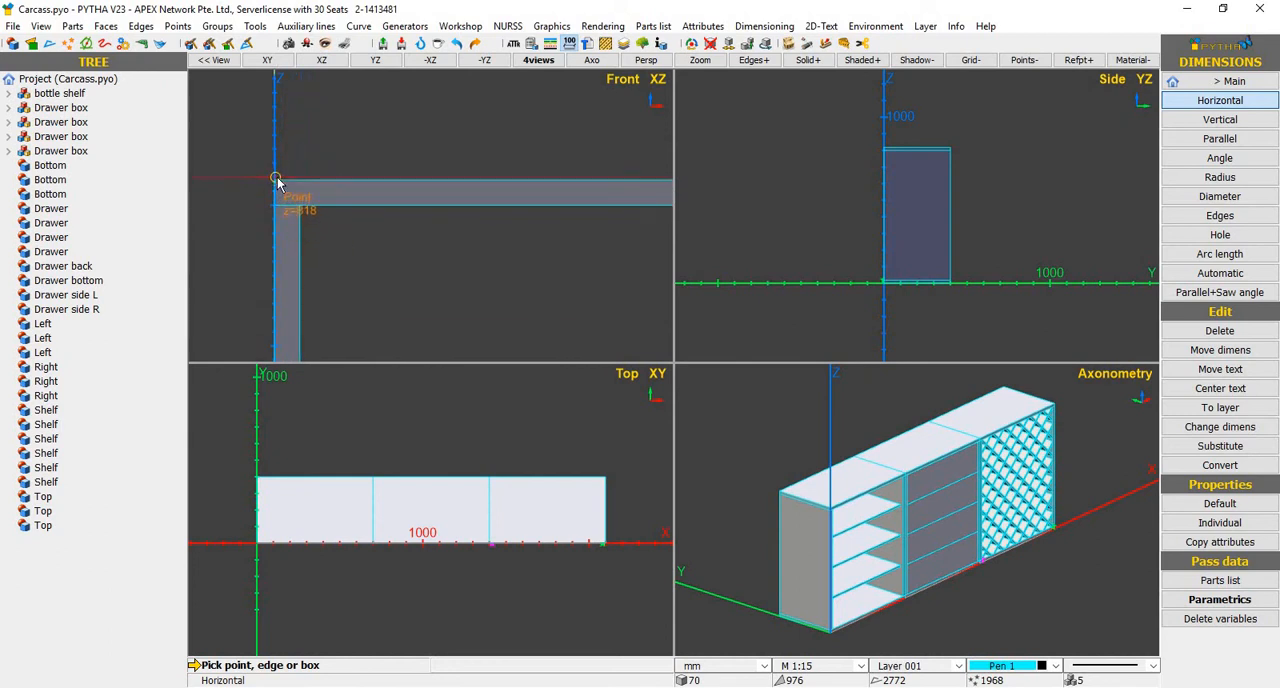
left_click(274, 180)
scroll(270, 190, "down", 2)
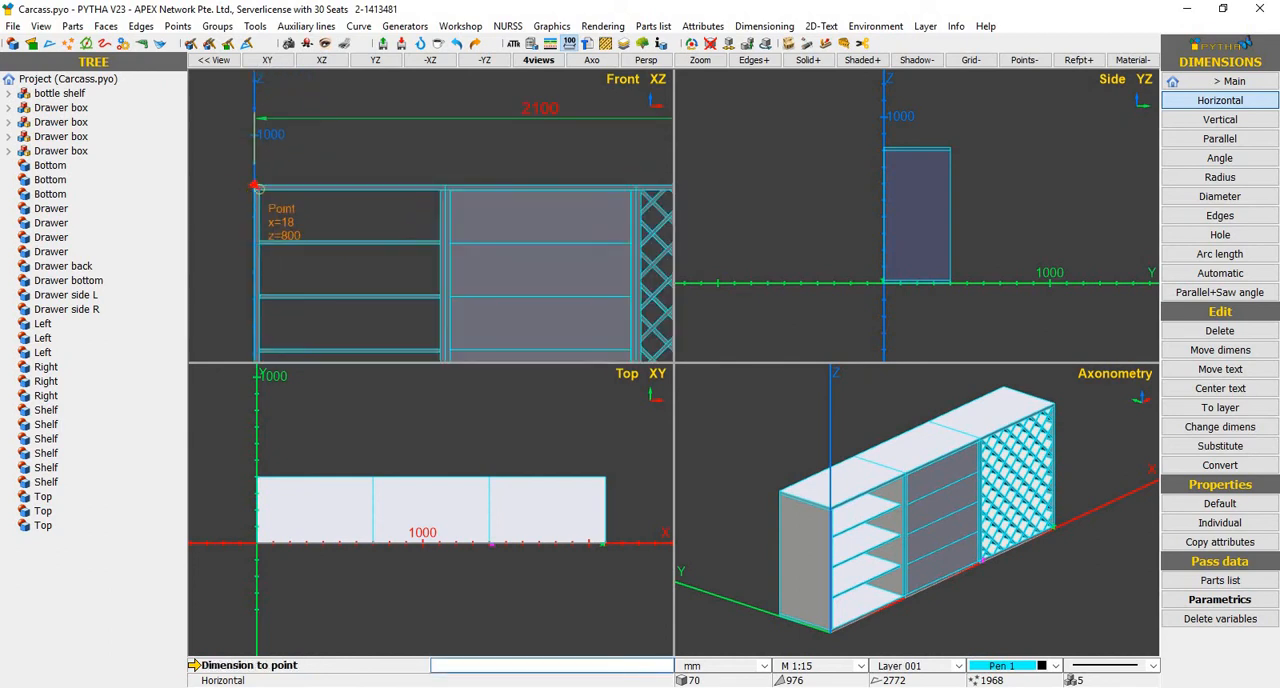
scroll(443, 180, "up", 2)
left_click(476, 193)
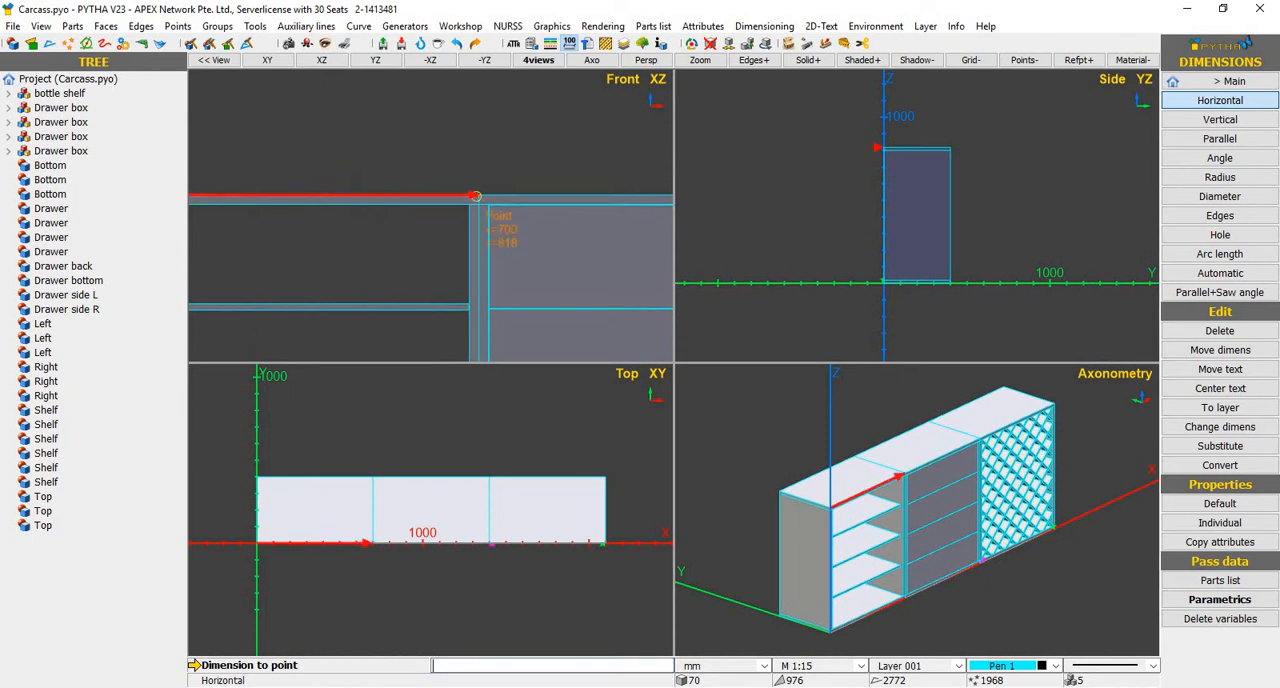
left_click(543, 170)
scroll(543, 175, "down", 2)
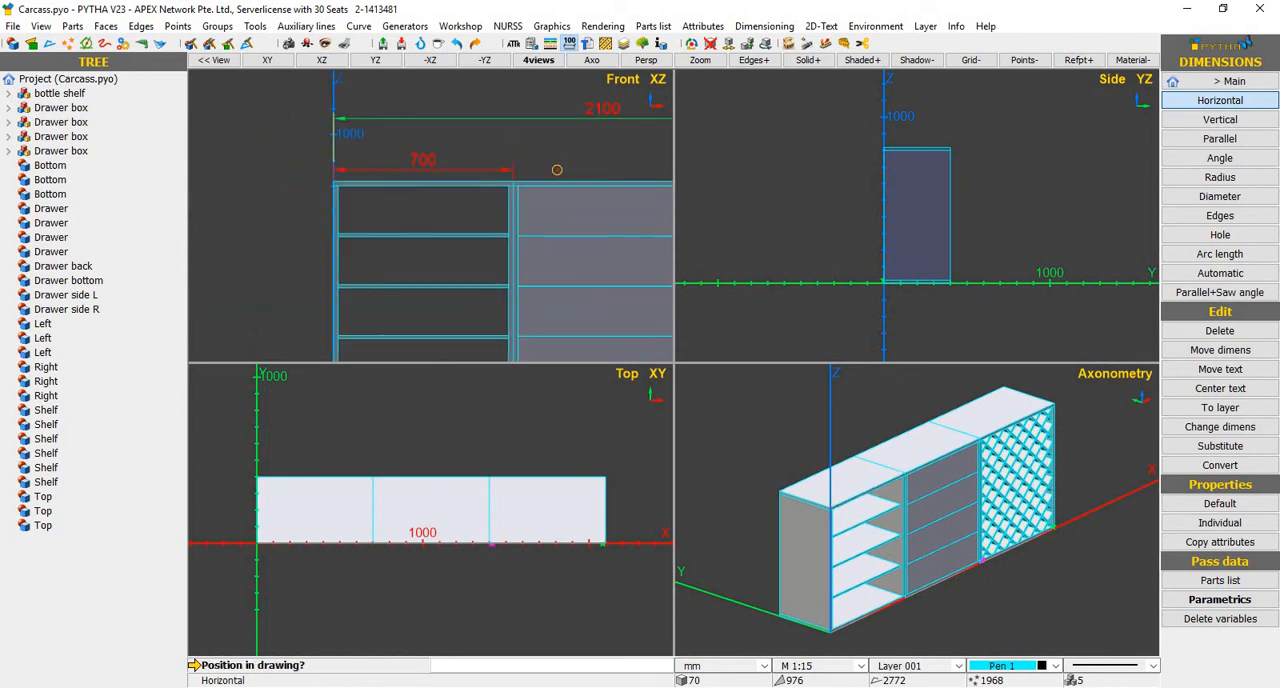
left_click(464, 146)
Dimension the drawer cabinet's width from its top edge in the front view, in line with the shelf cabinet's dimension
scroll(346, 214, "down", 2)
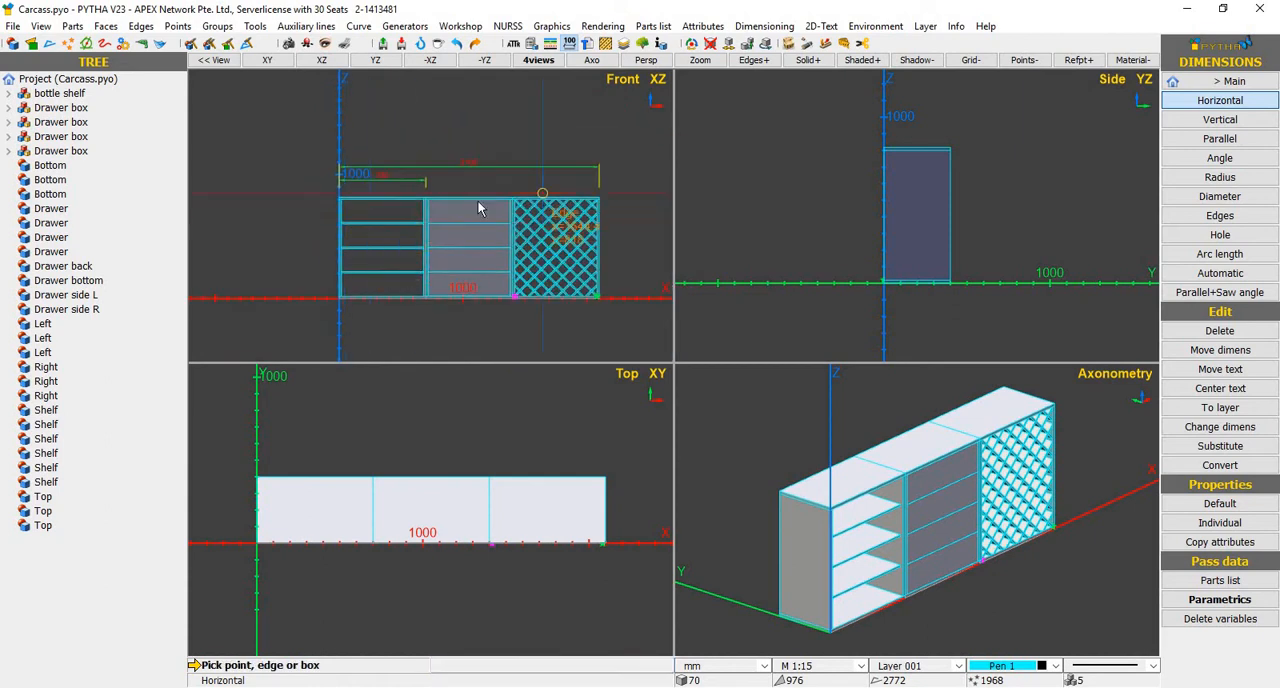
scroll(485, 212, "up", 3)
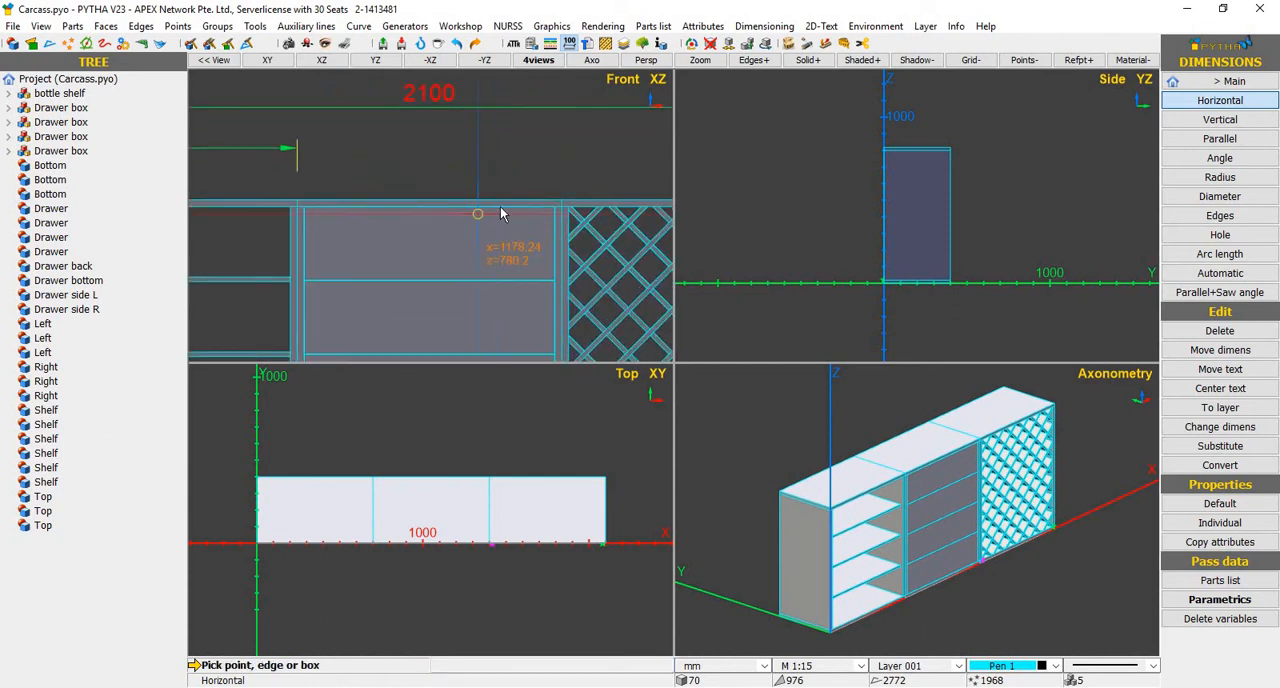
scroll(509, 217, "up", 1)
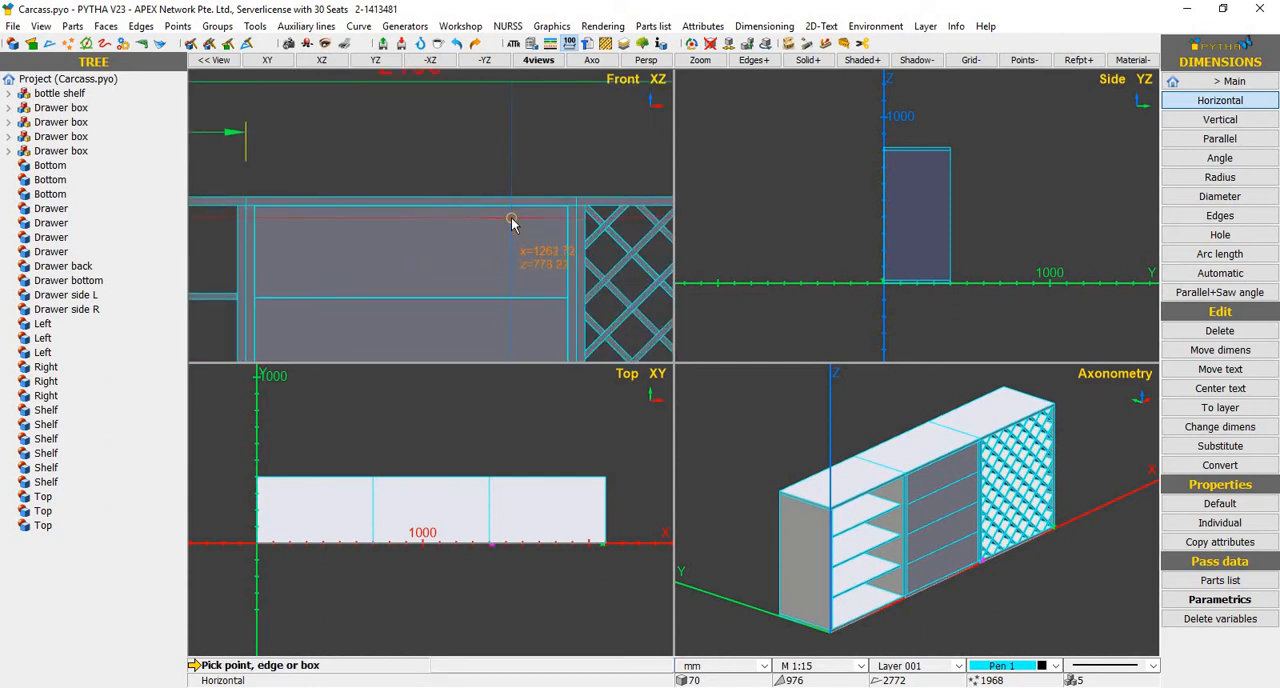
left_click(421, 197)
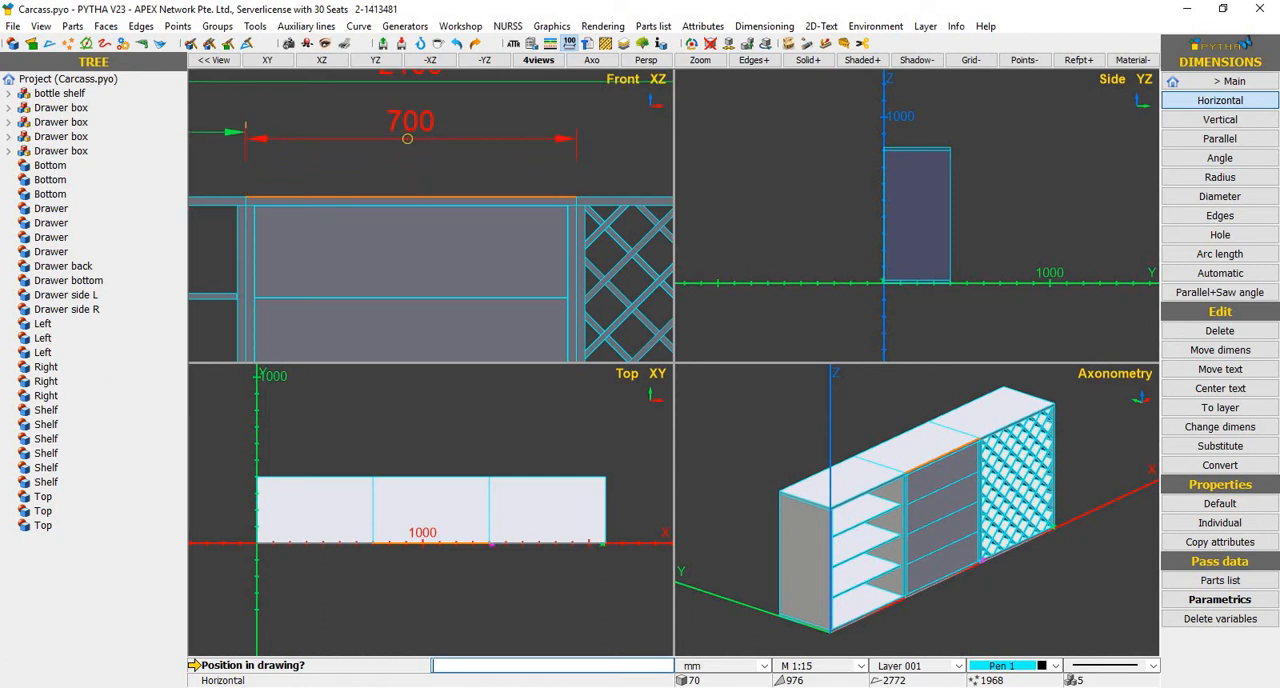
scroll(416, 132, "down", 2)
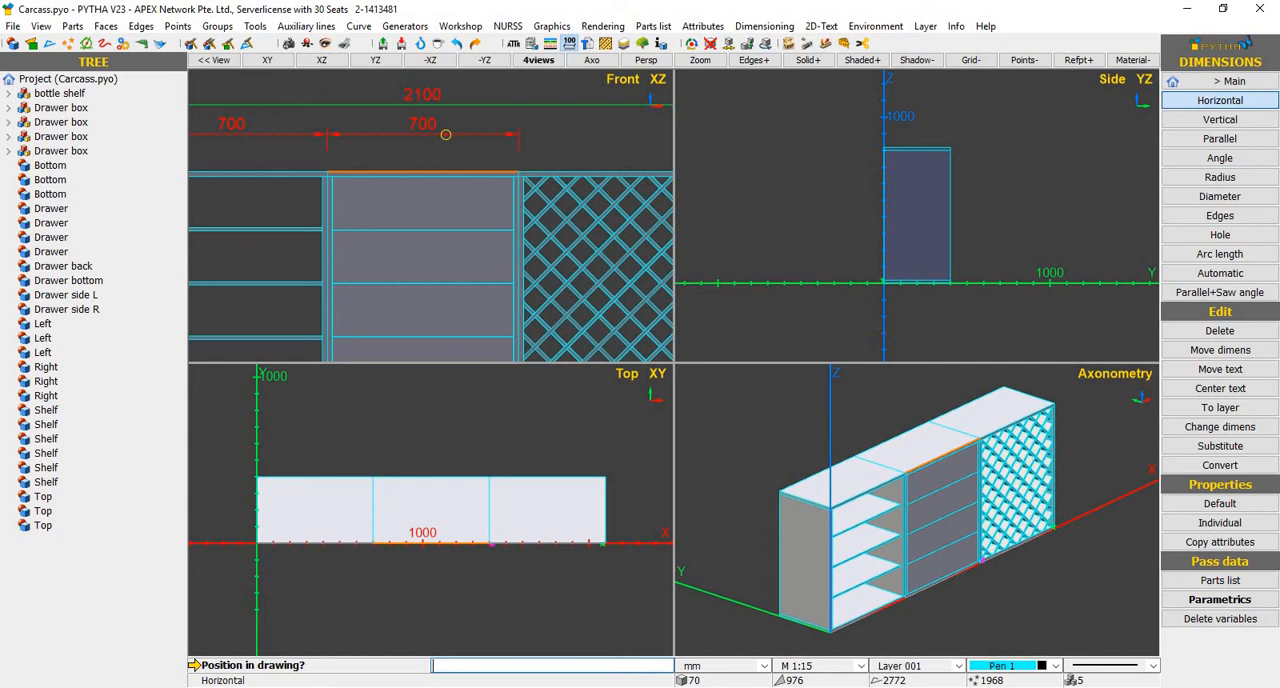
left_click(445, 134)
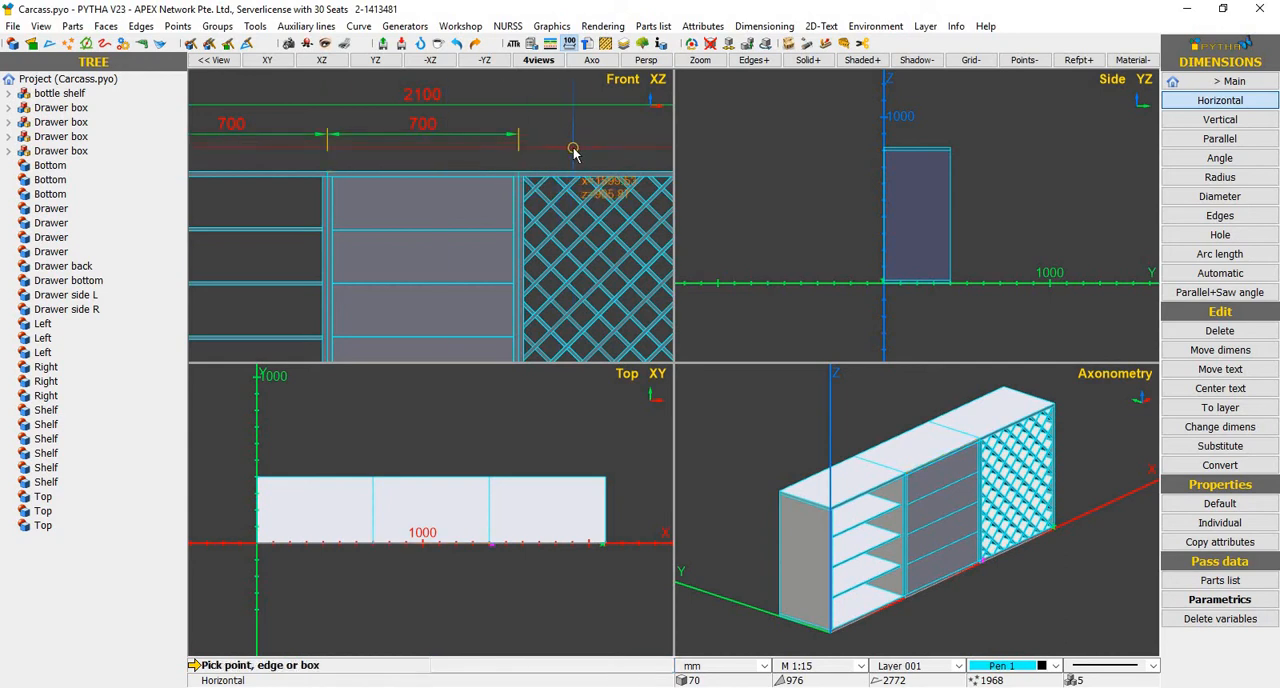
key("Escape")
scroll(337, 232, "down", 3)
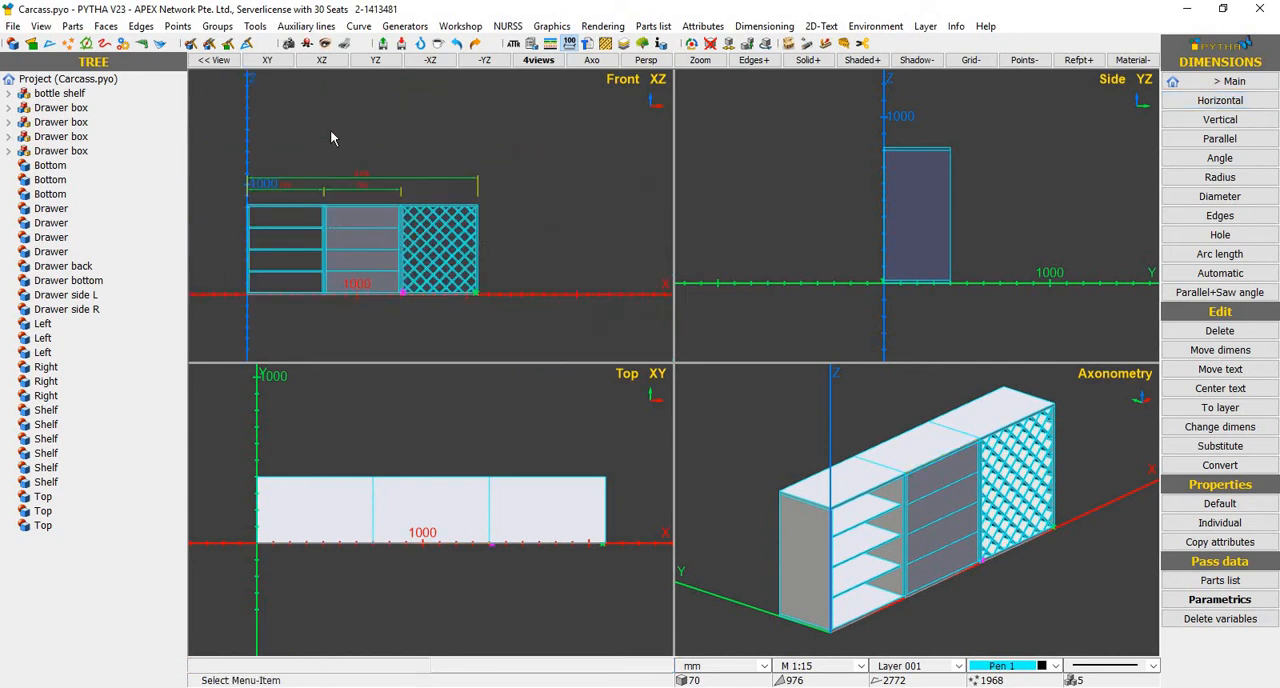
scroll(320, 186, "up", 5)
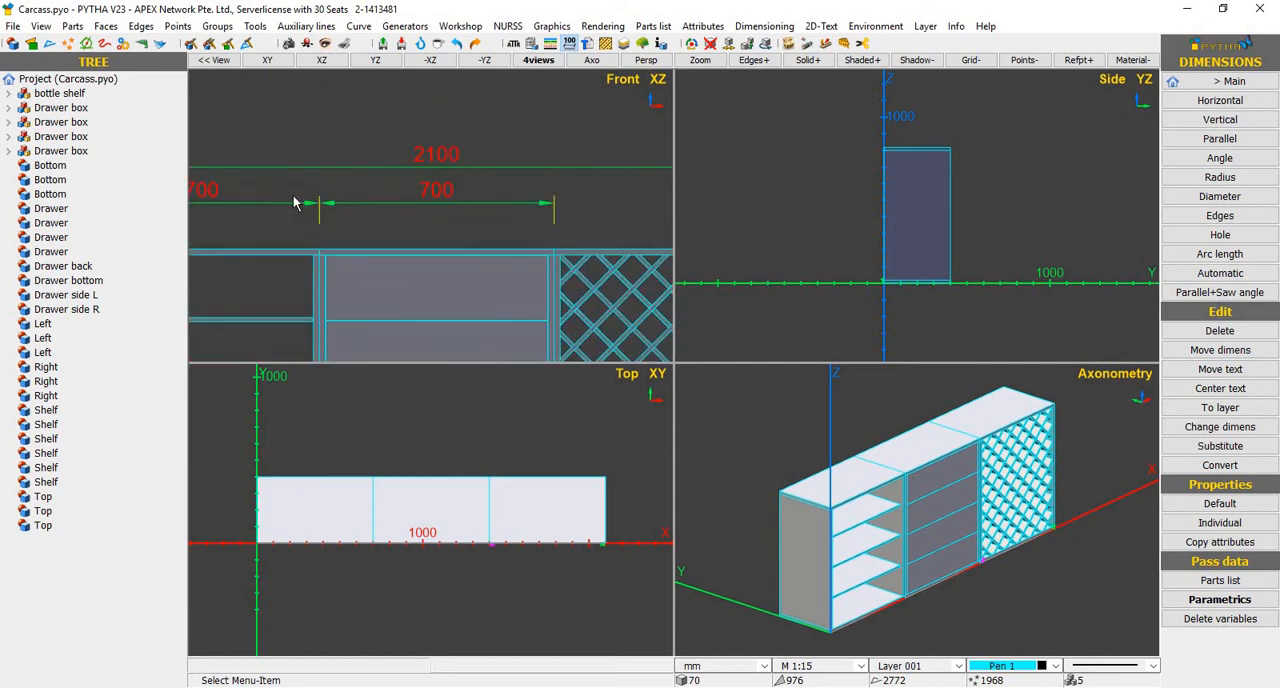
right_click(367, 173)
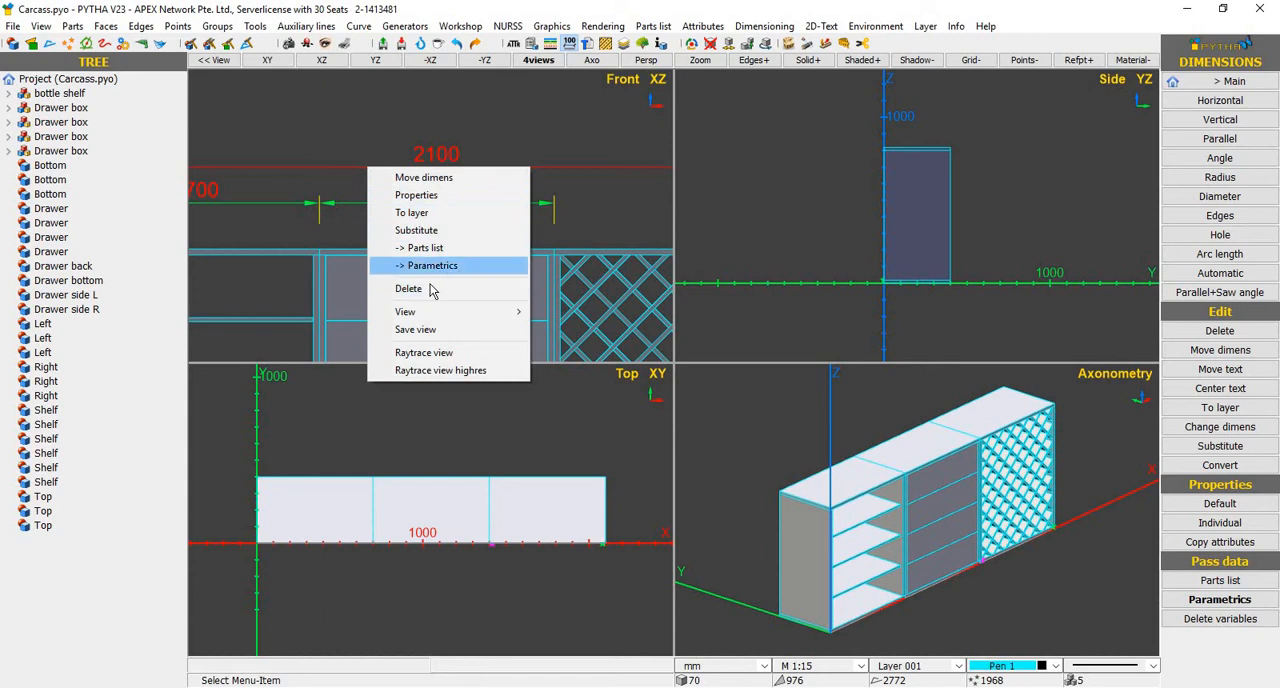
left_click(349, 96)
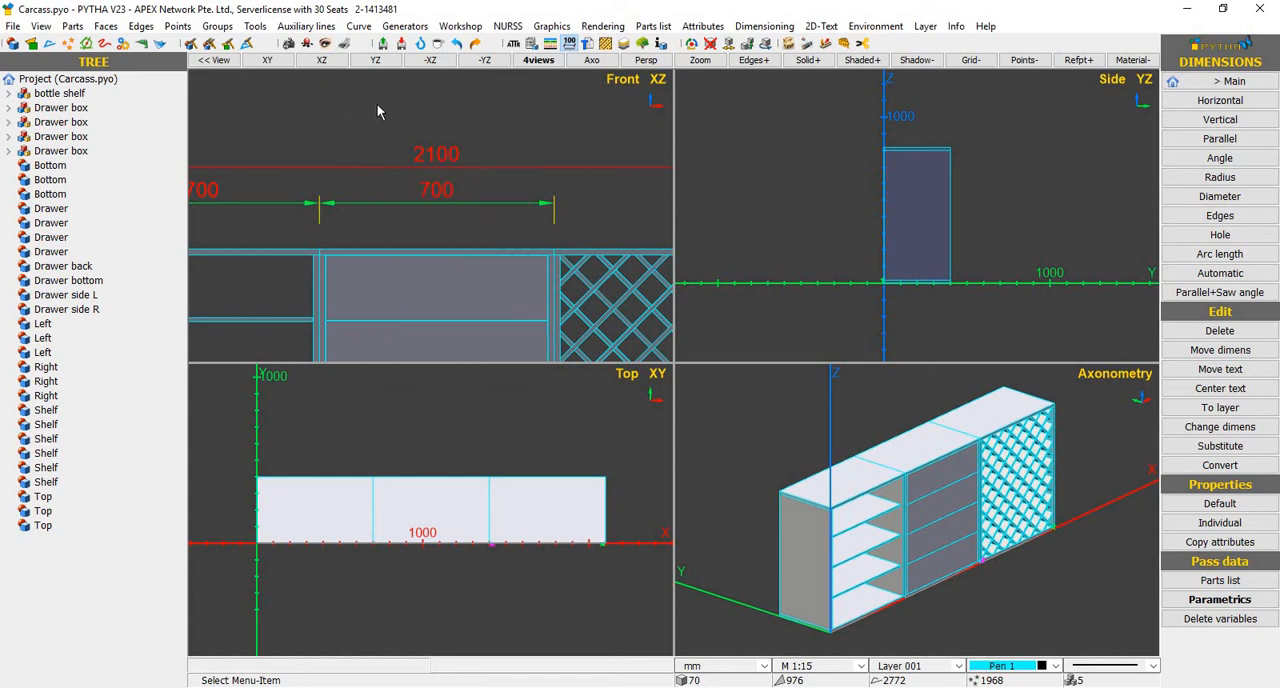
scroll(400, 148, "down", 2)
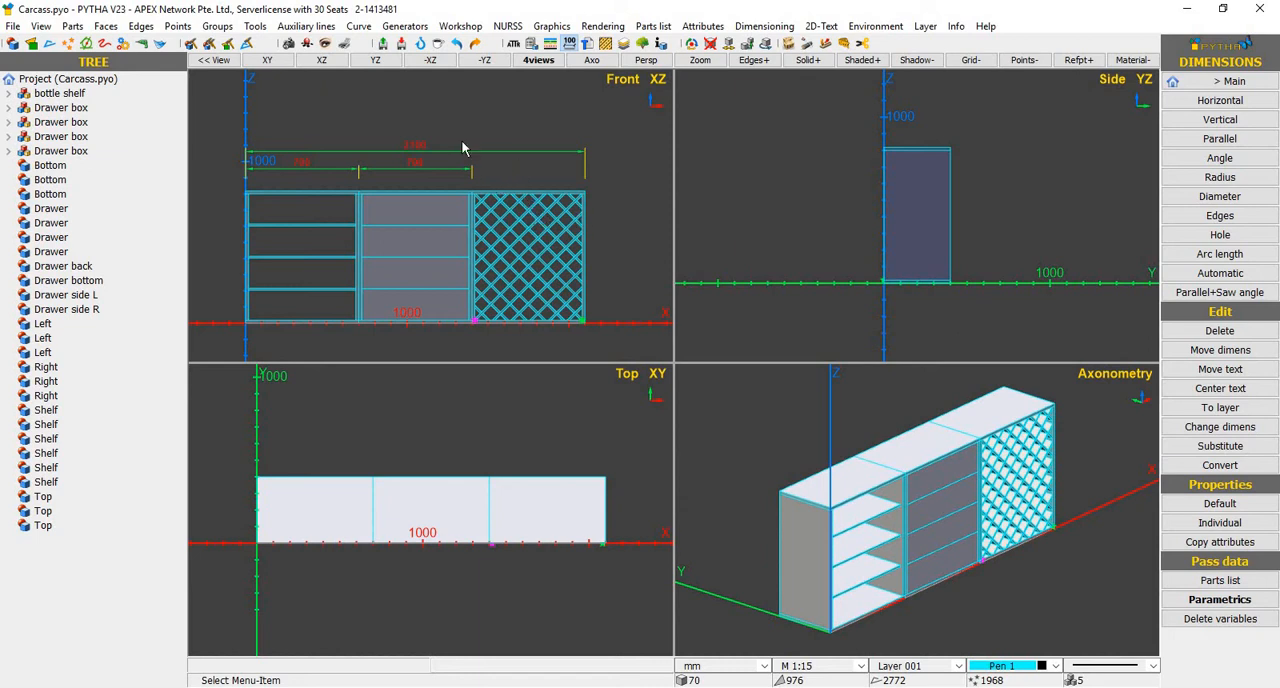
Open the drawing's plot sheet and set the scale of the front view detail to 1:18
left_click(344, 45)
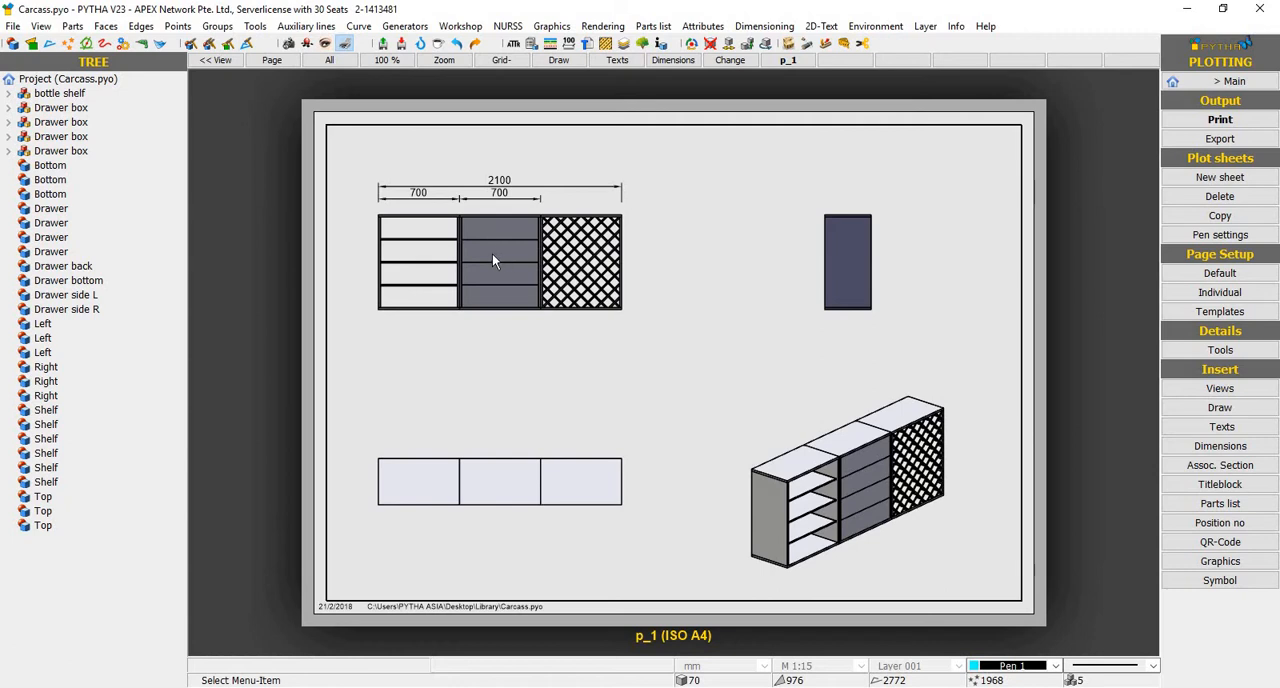
right_click(449, 250)
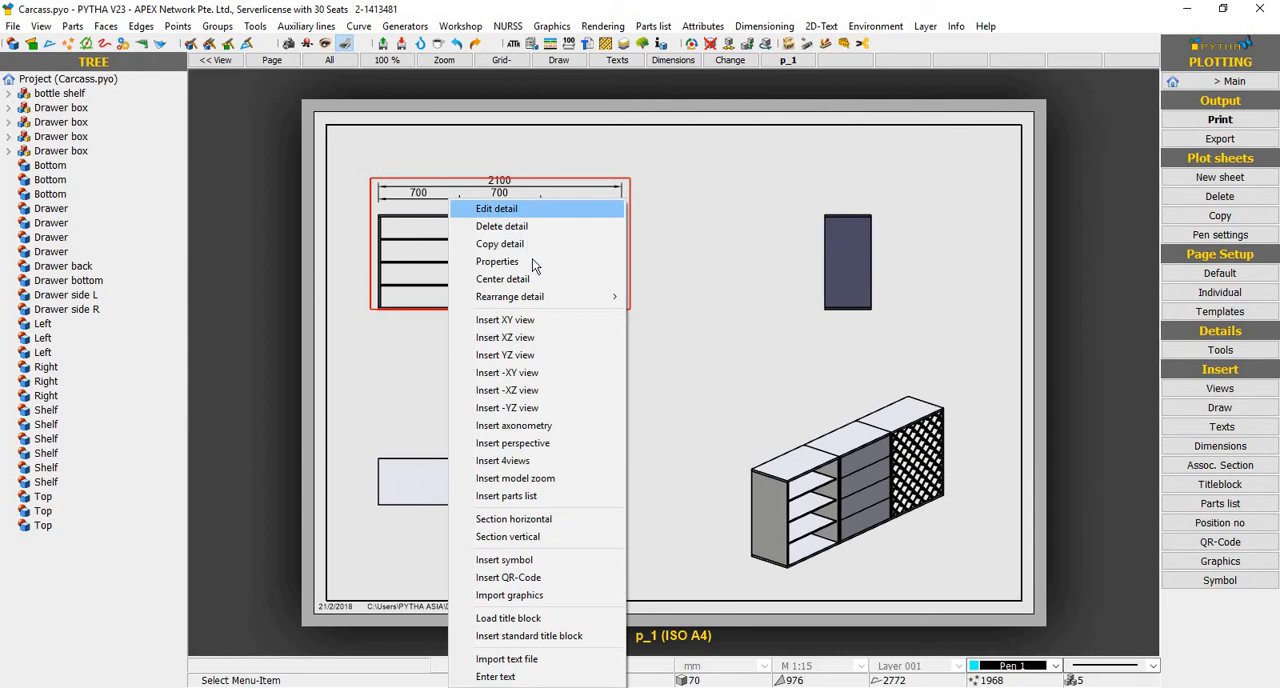
left_click(533, 262)
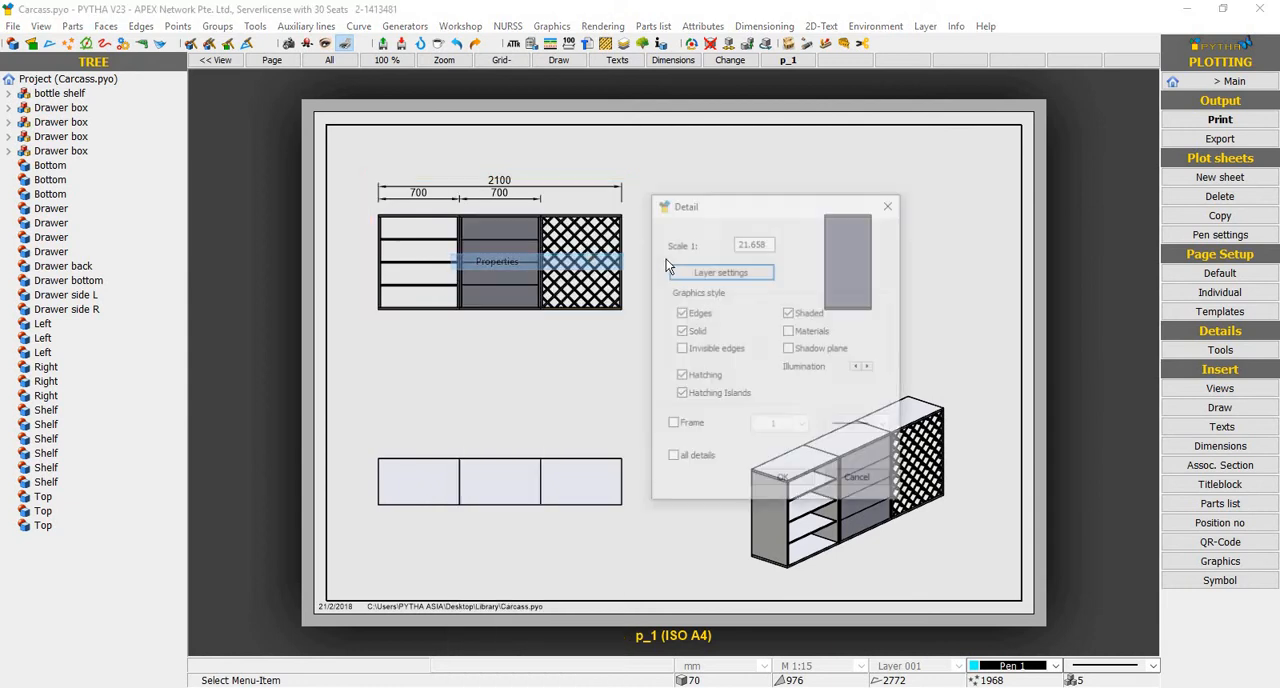
double_click(770, 242)
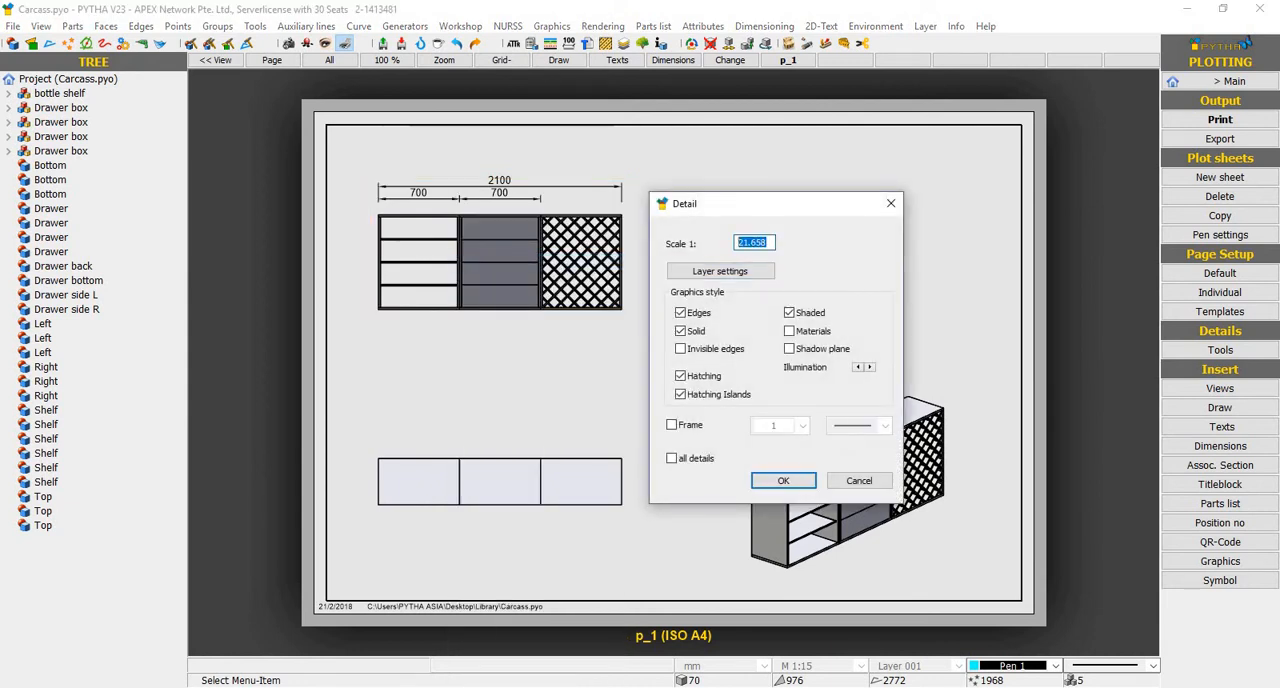
type("18")
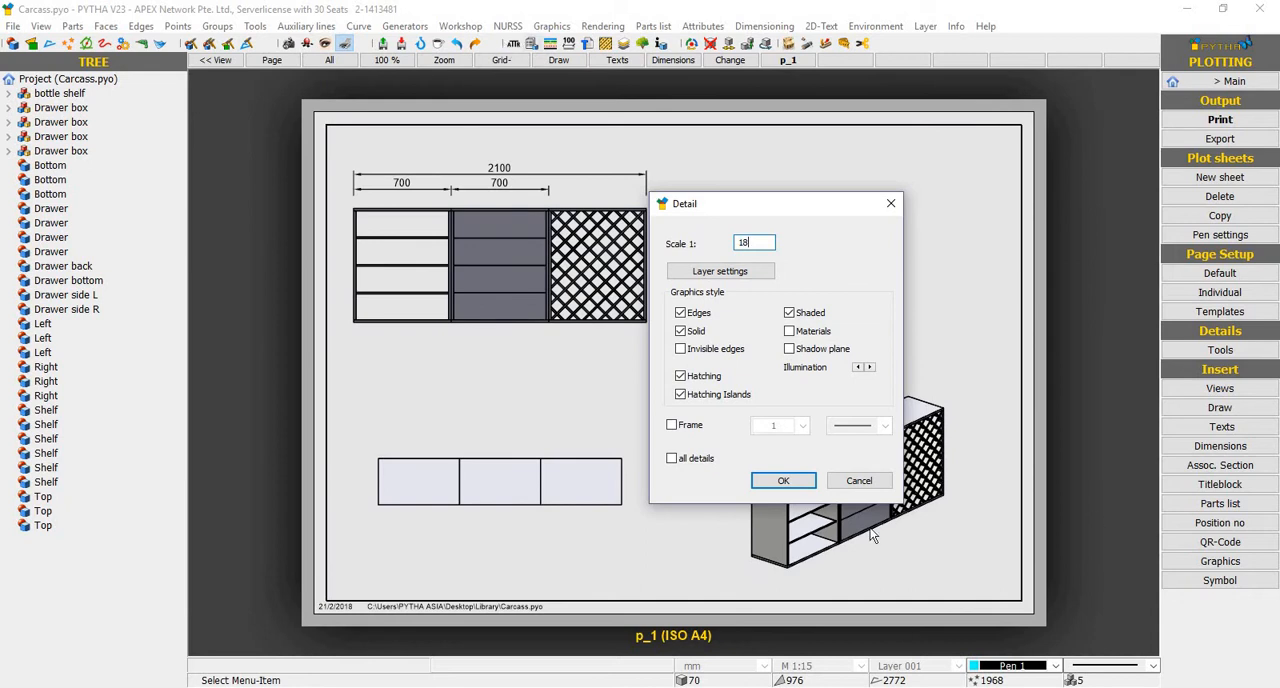
left_click(785, 481)
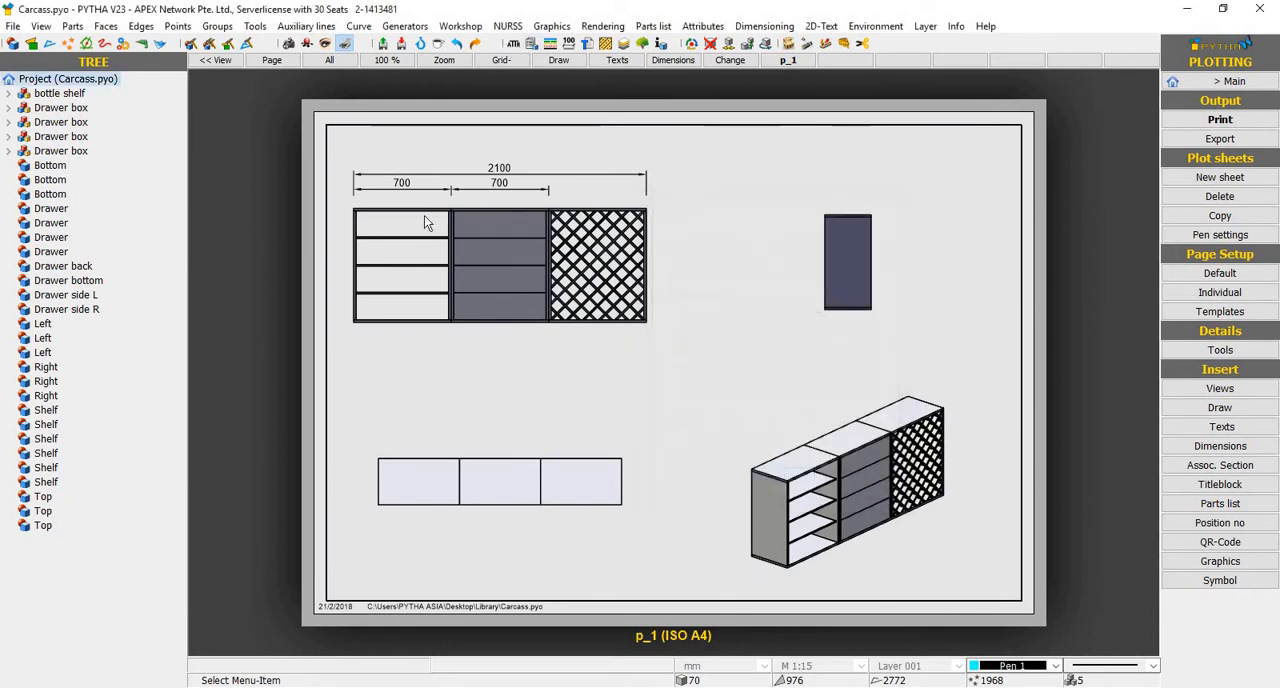
Set the scale of the top view detail on the plot sheet to 1:18
right_click(492, 487)
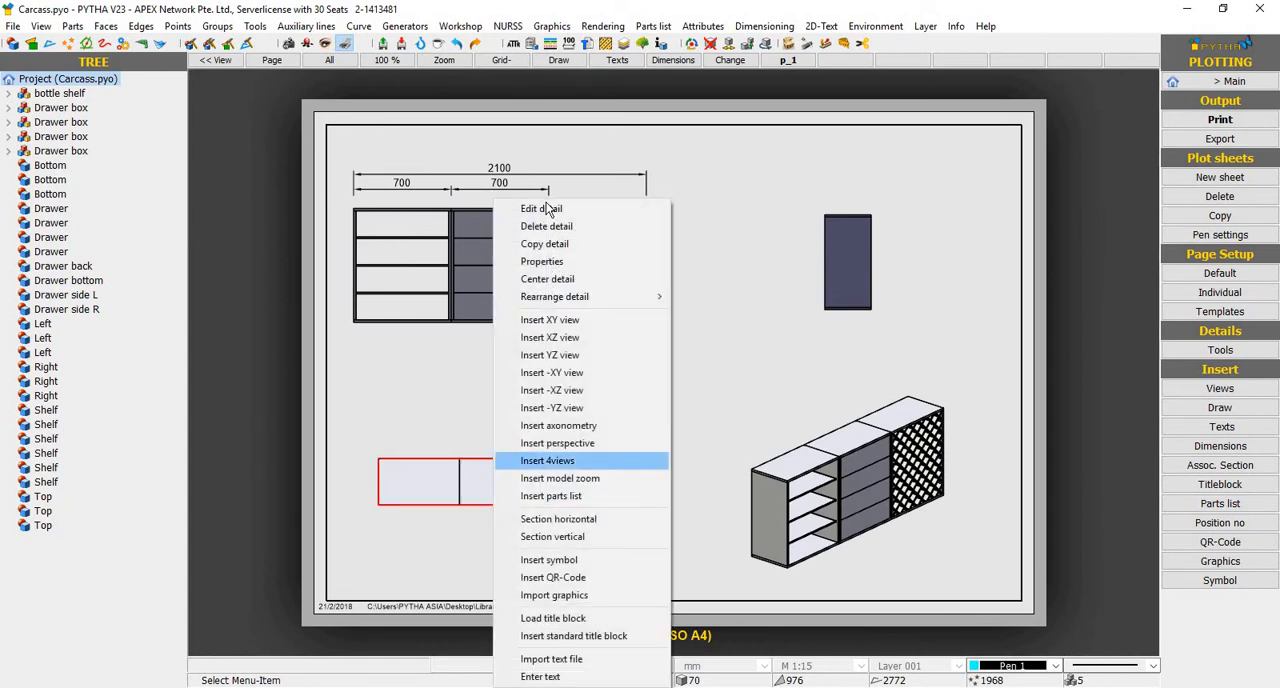
left_click(573, 265)
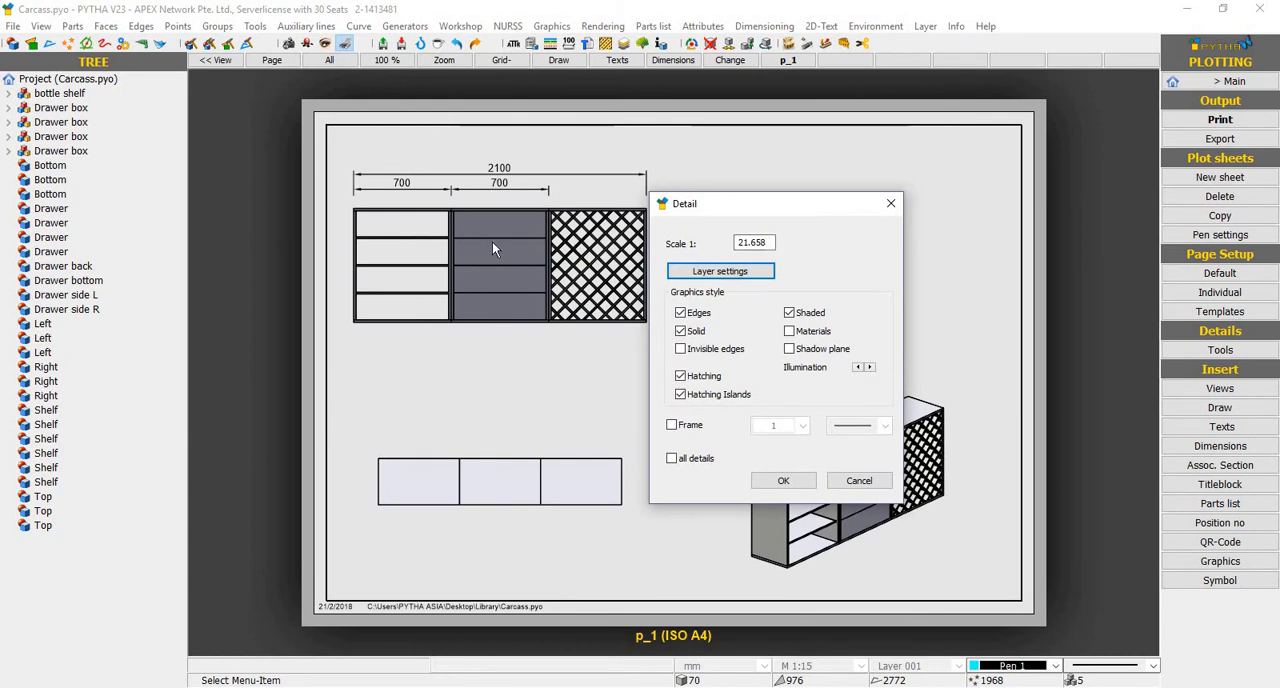
type("18")
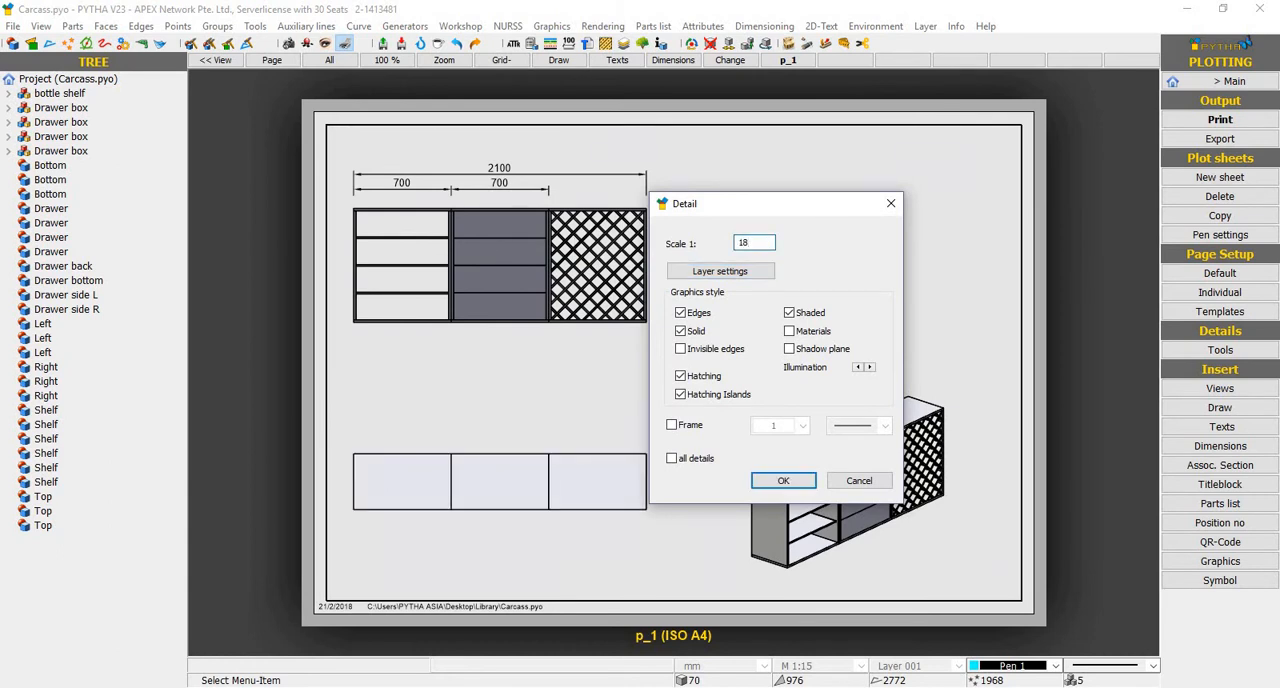
key("Return")
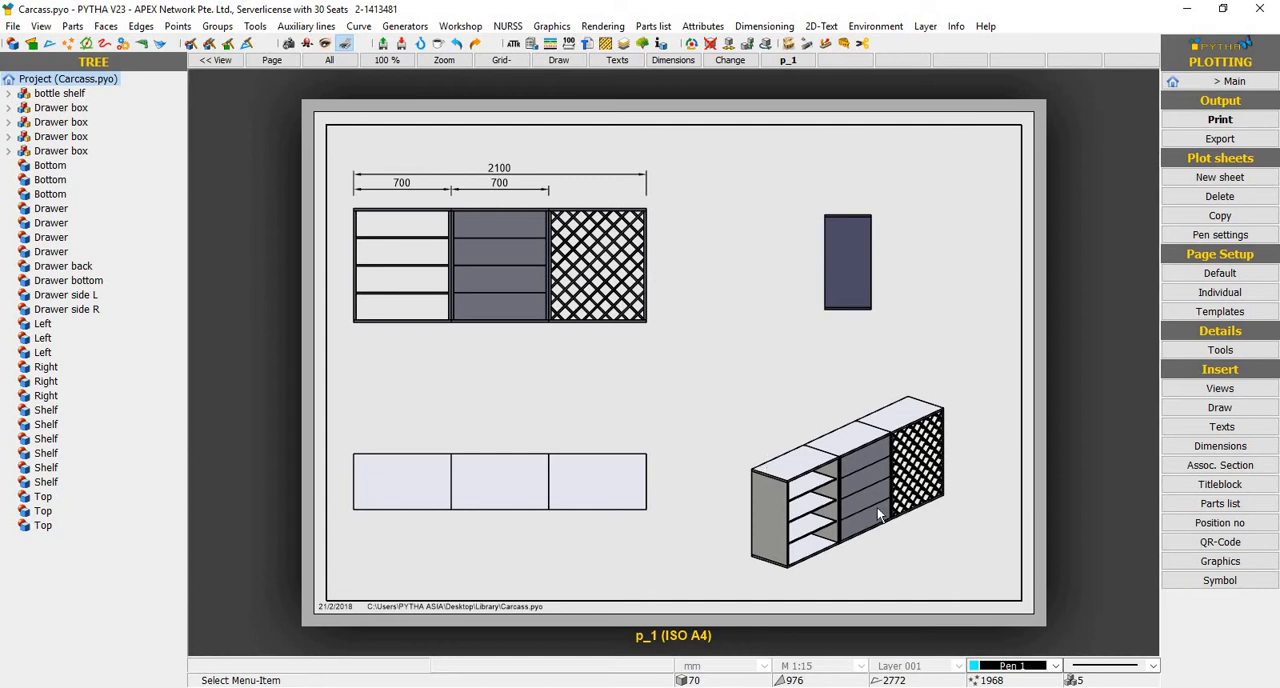
Shrink the axonometric view detail and move it into the lower right corner of the sheet frame
left_click(853, 452)
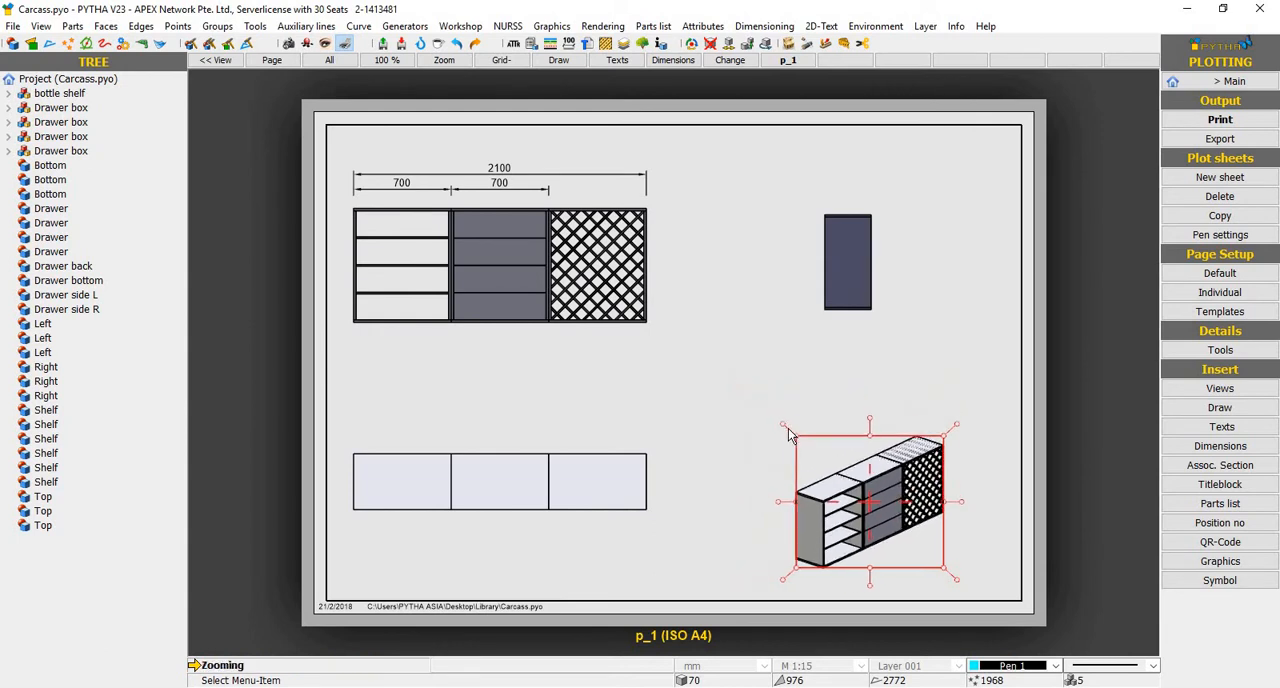
left_click(877, 547)
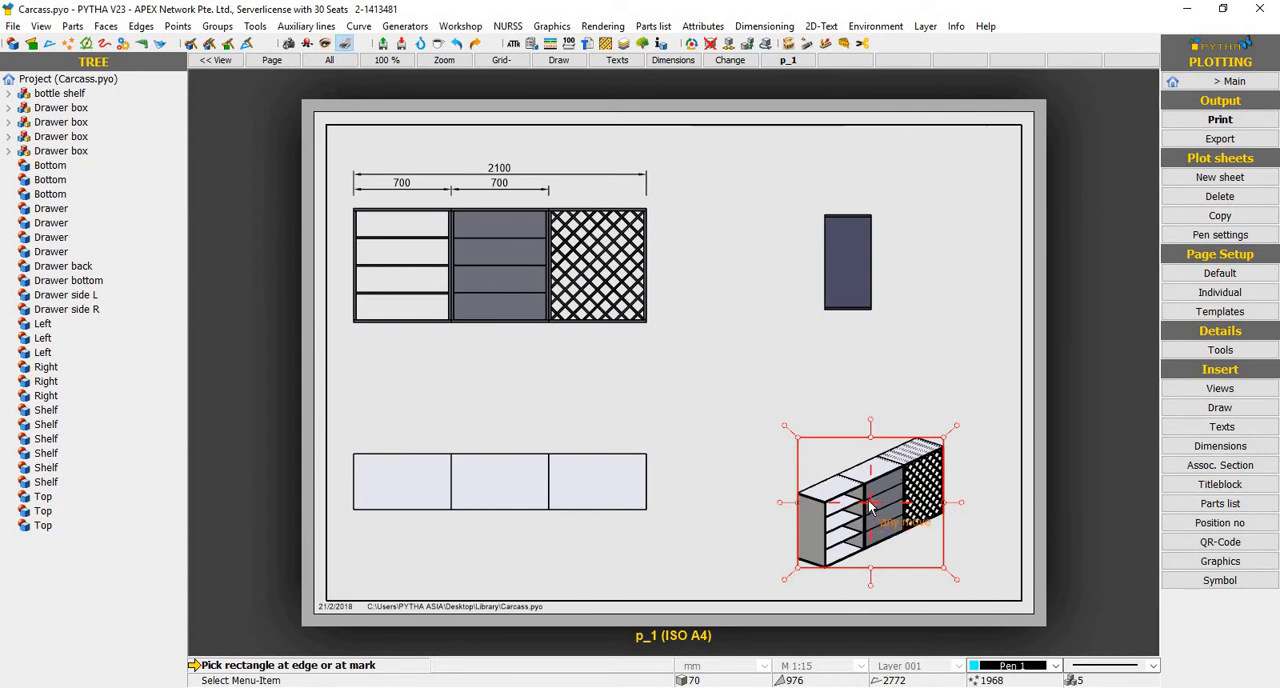
left_click(869, 507)
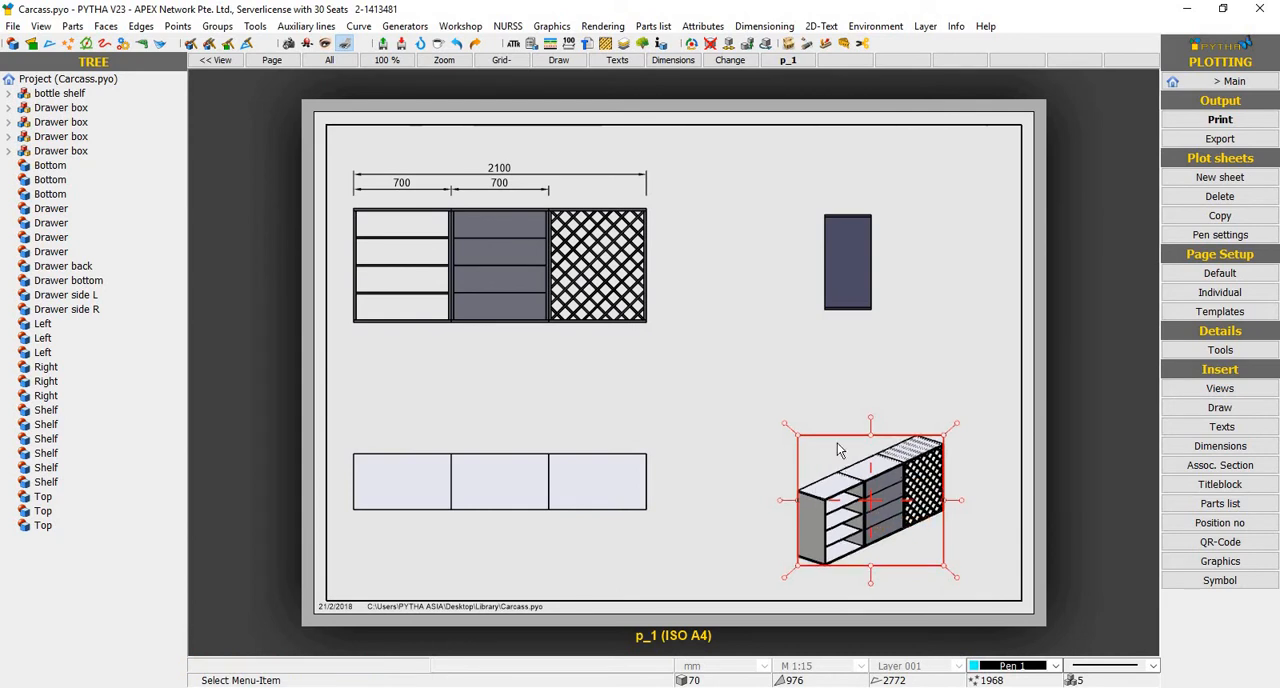
left_click(925, 517)
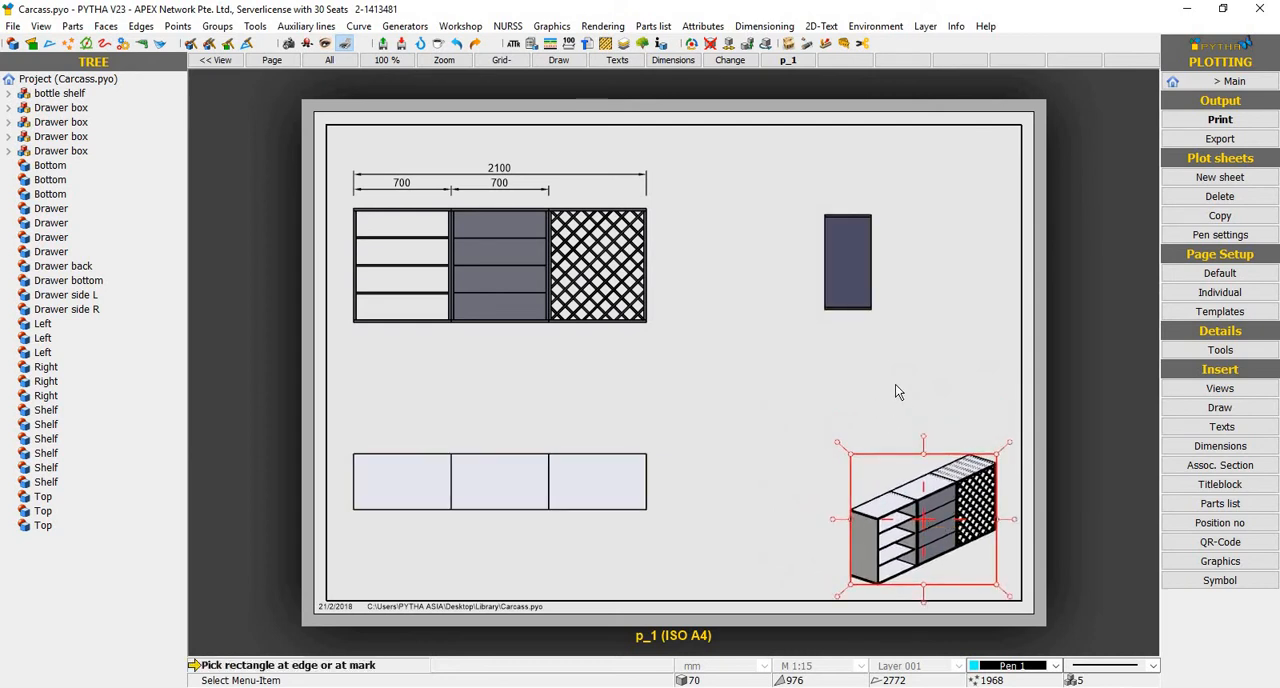
right_click(888, 384)
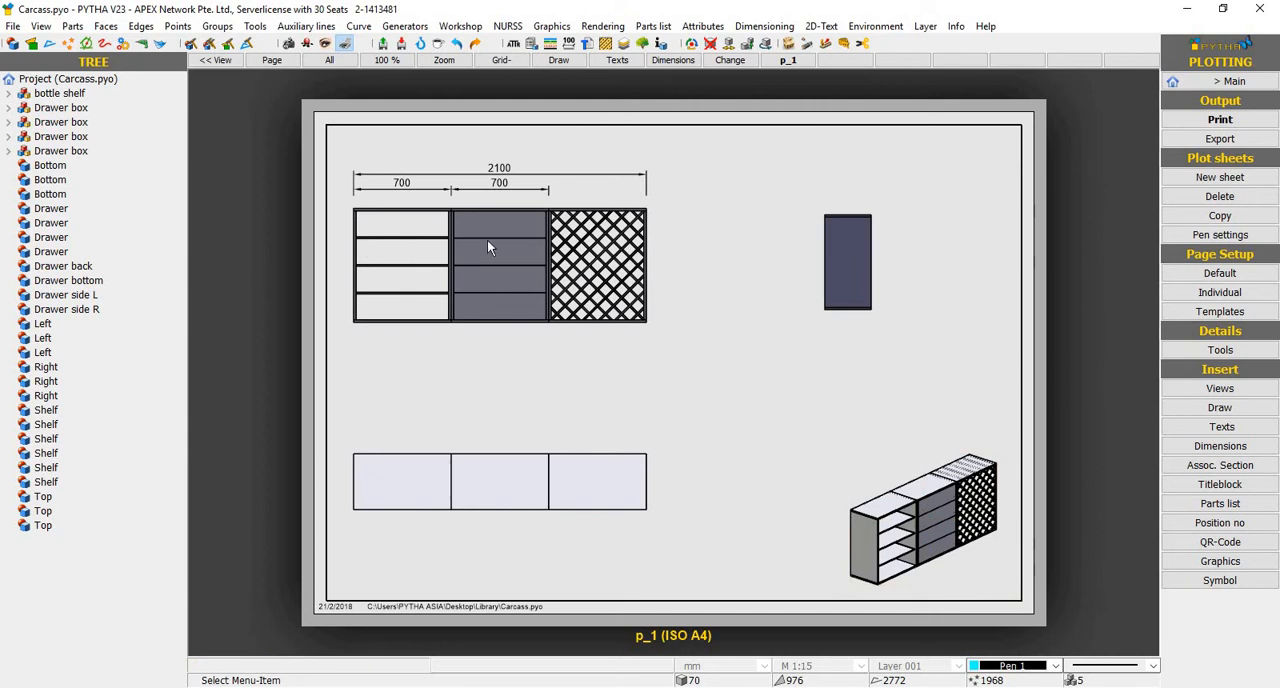
Shift the front view detail slightly right on the sheet and move the top view detail into line below it
left_click_drag(493, 246, 534, 247)
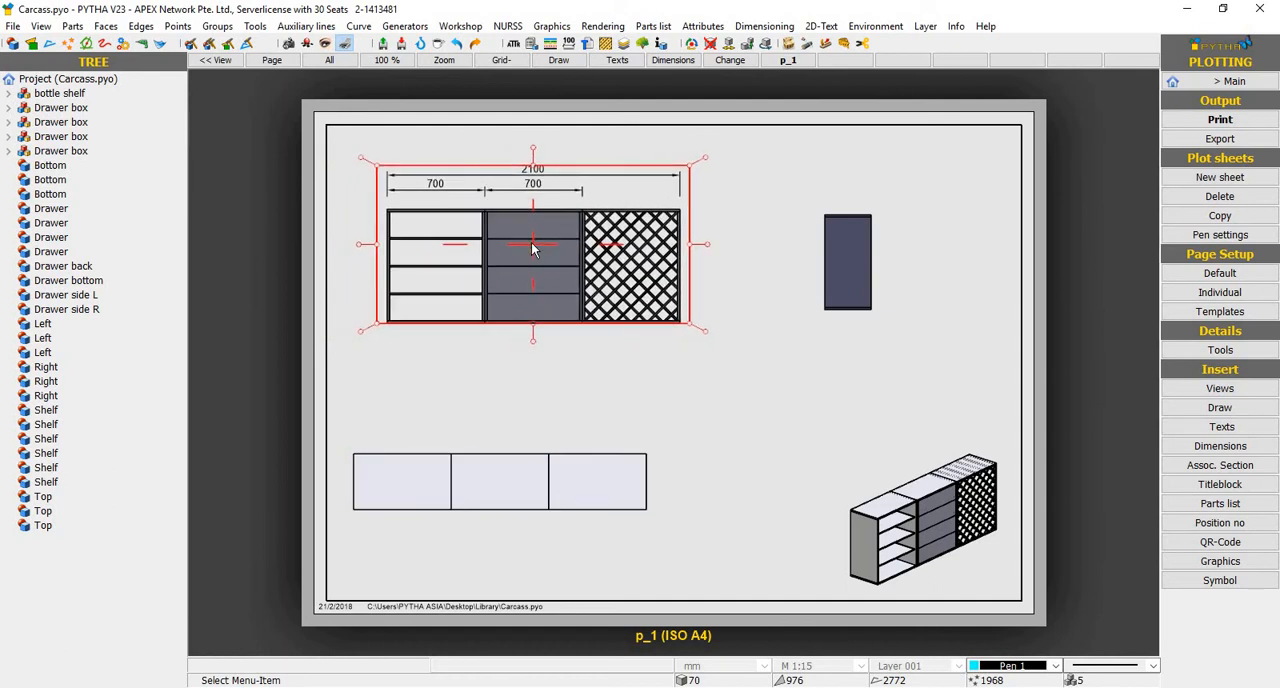
right_click(492, 483)
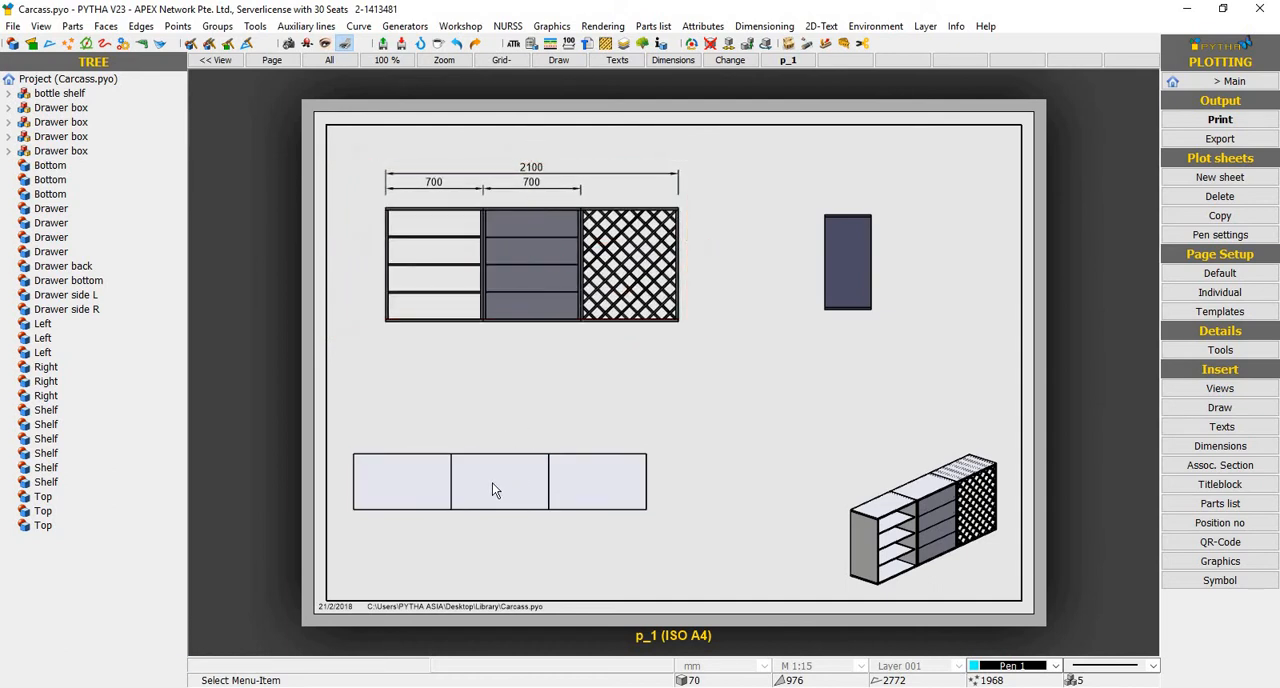
right_click(492, 482)
left_click(478, 481)
left_click_drag(498, 481, 541, 480)
left_click(697, 352)
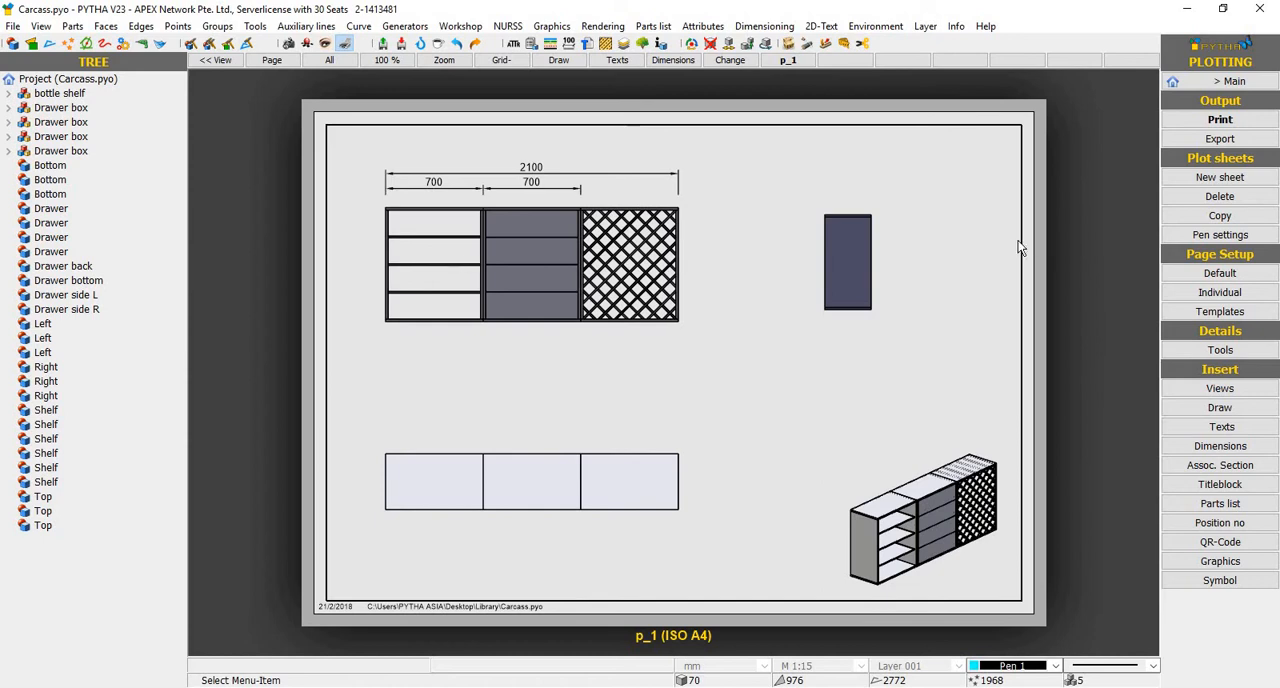
Delete the side view detail from the plot sheet
right_click(843, 262)
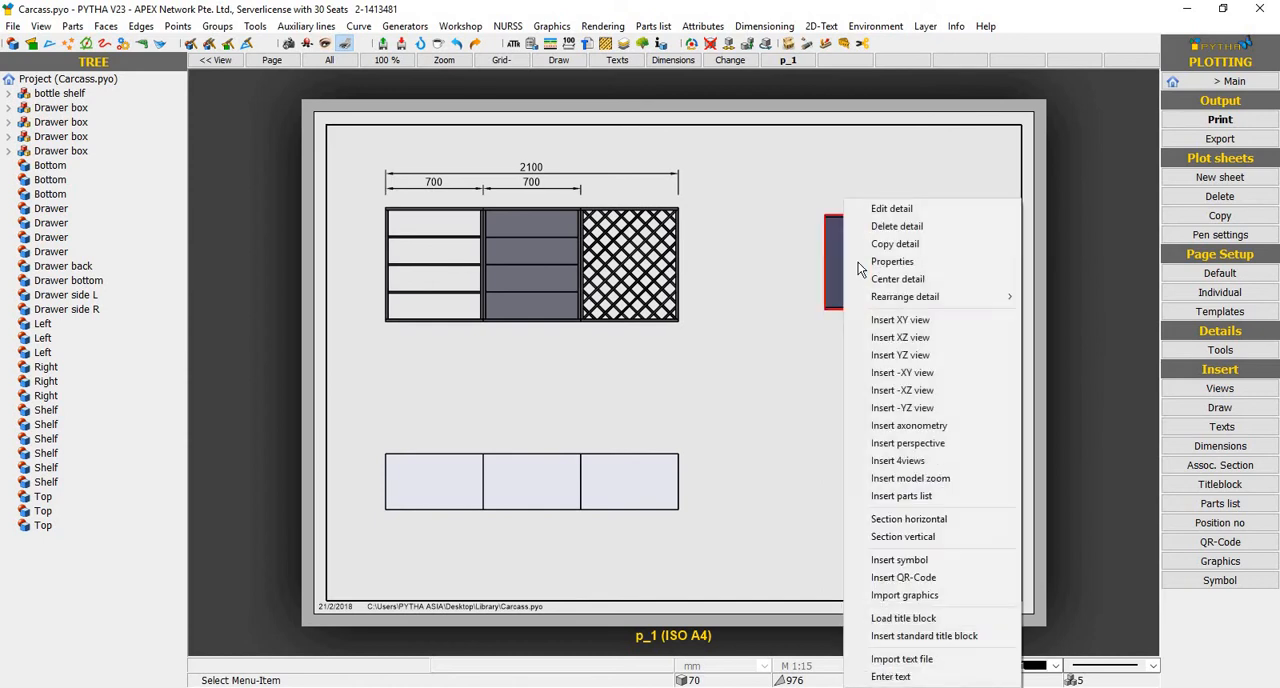
right_click(859, 219)
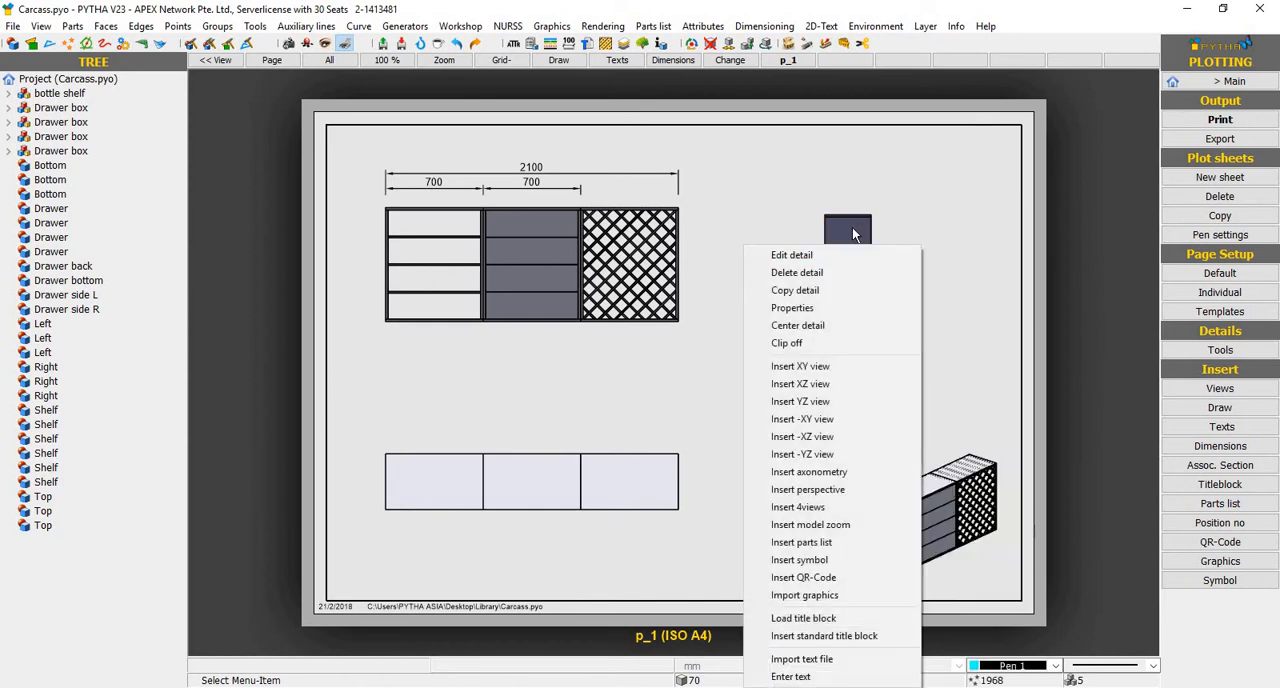
right_click(860, 231)
left_click(905, 229)
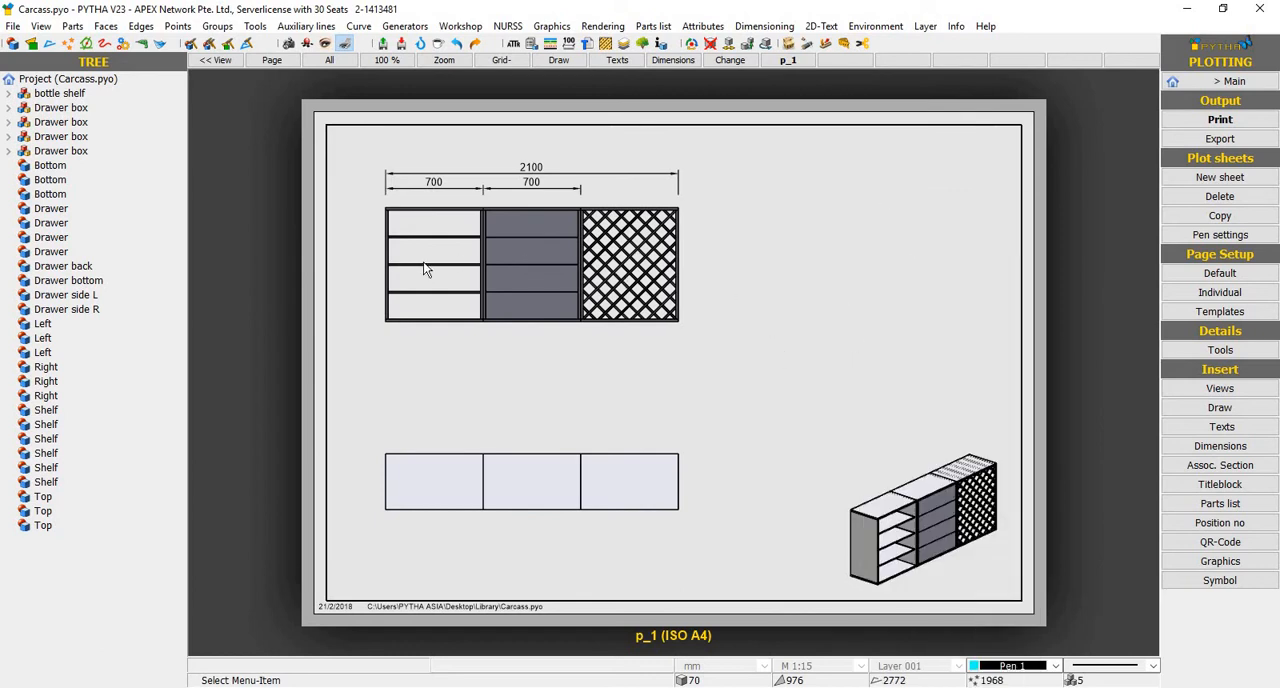
Insert a vertical section through the open-shelf cabinet in the front view and place it to the right, clear of the overall dimension
right_click(518, 241)
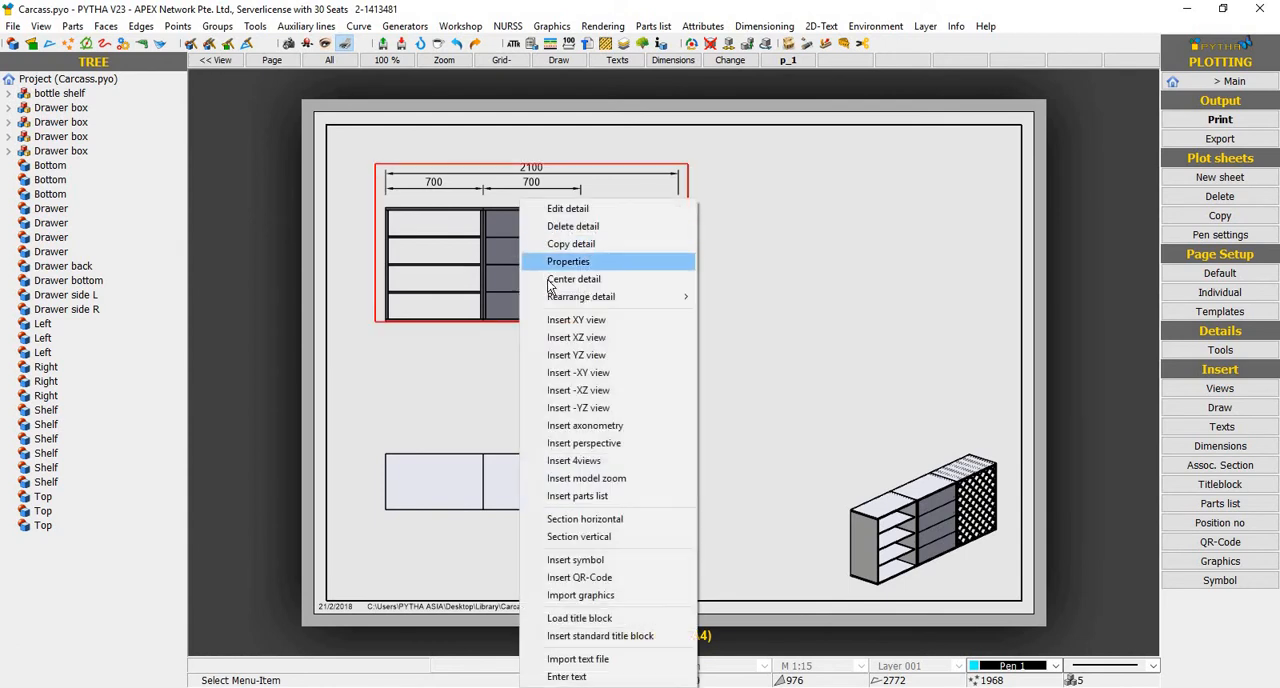
left_click(604, 541)
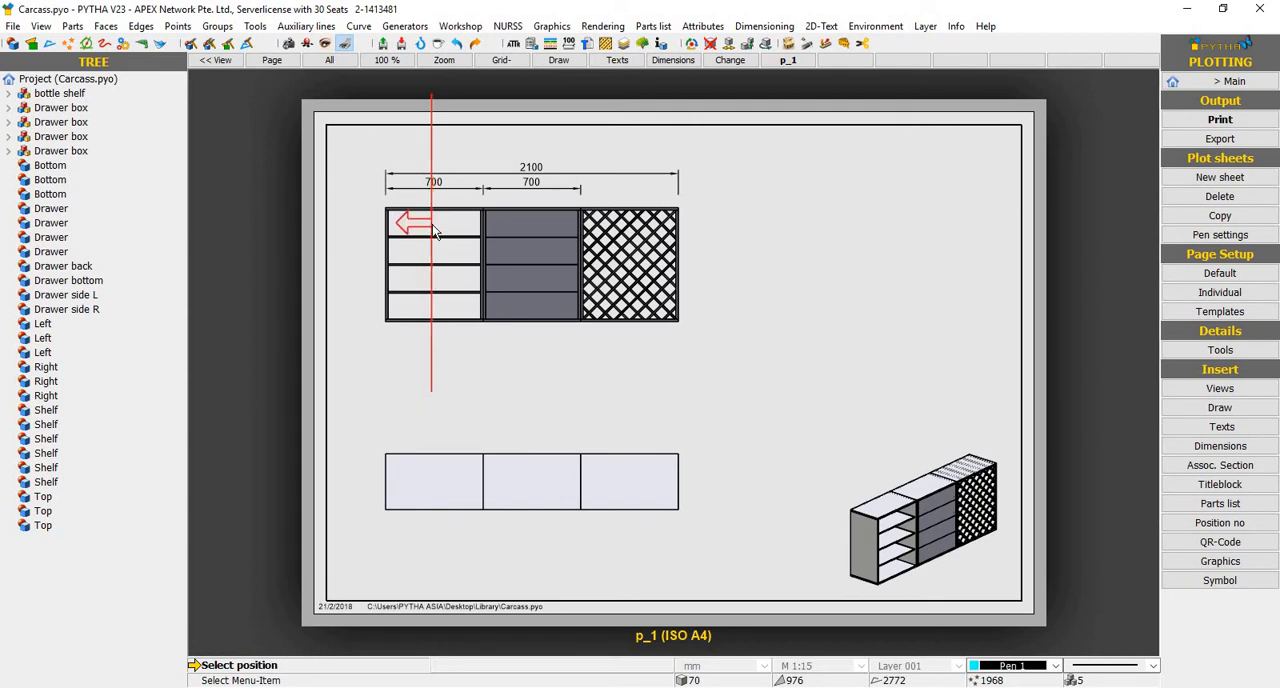
left_click(435, 231)
left_click(778, 268)
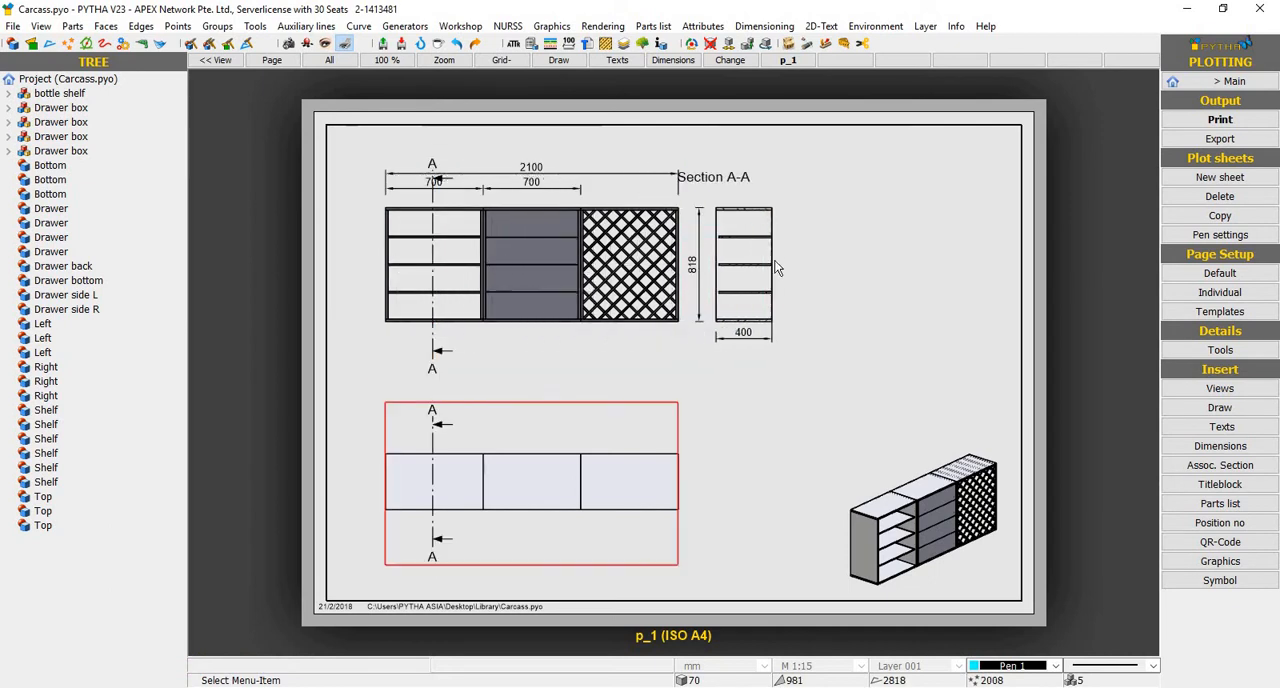
left_click_drag(731, 266, 761, 268)
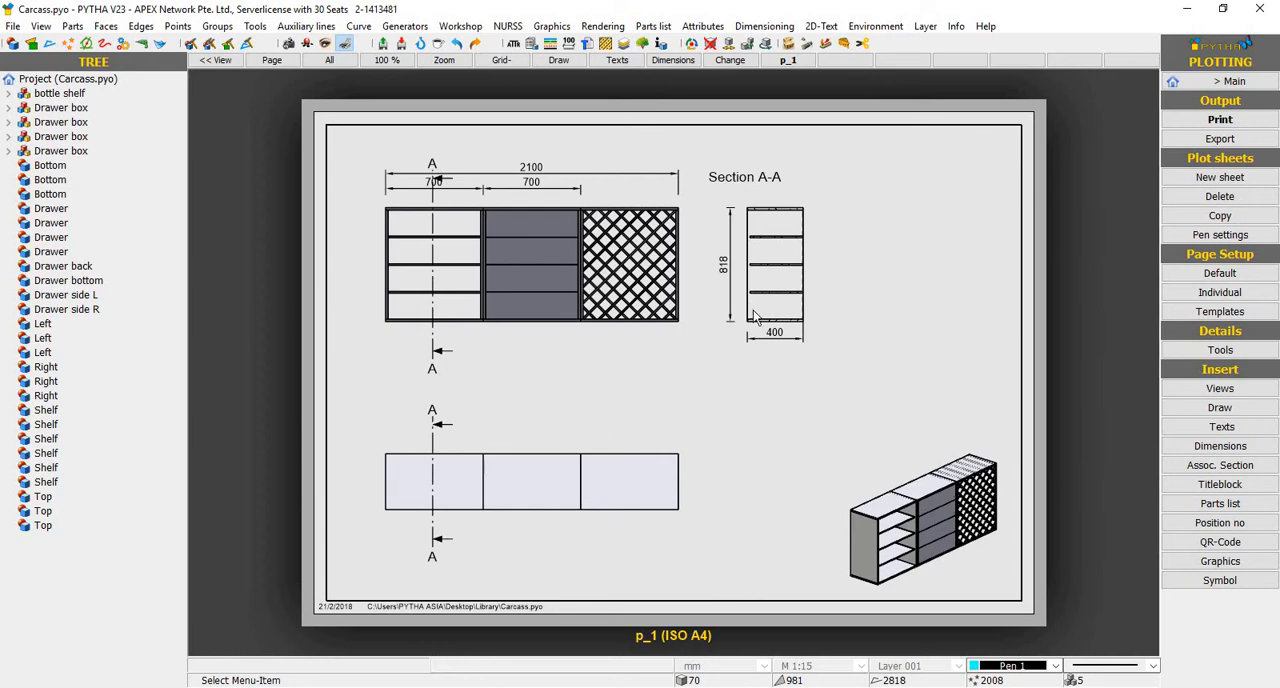
Insert a second vertical section through the middle of the drawer cabinet and place it beside Section A-A
right_click(523, 268)
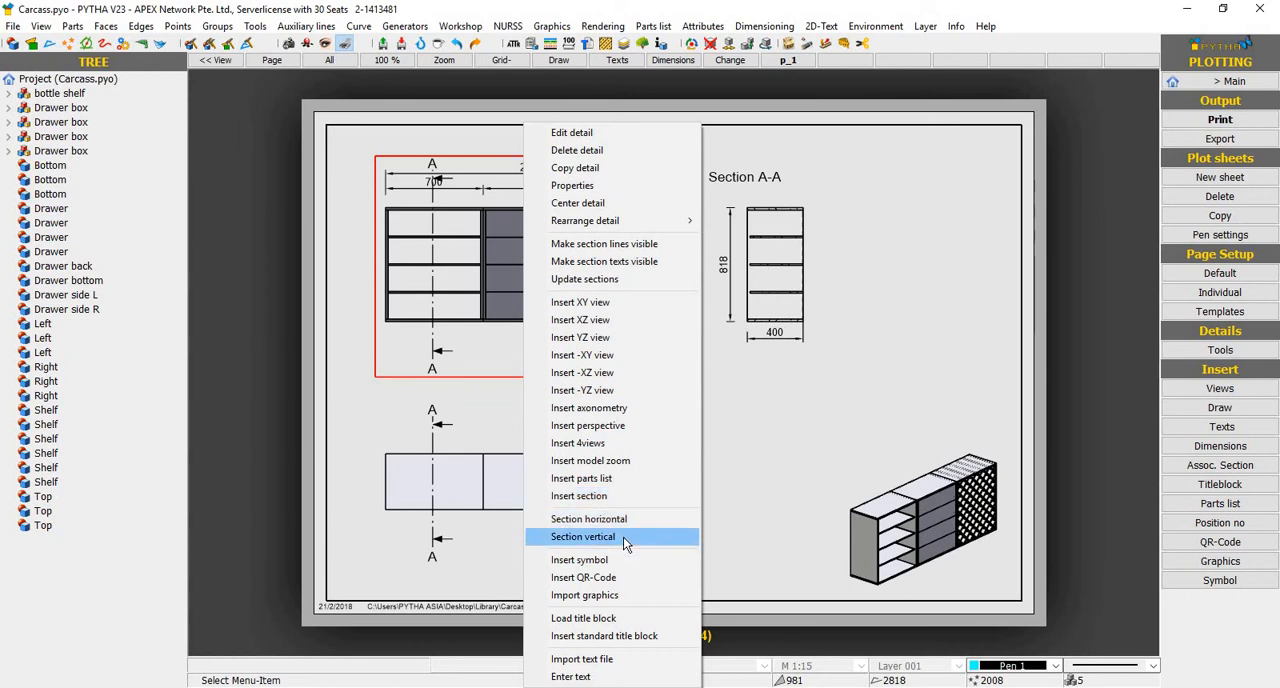
key("Return")
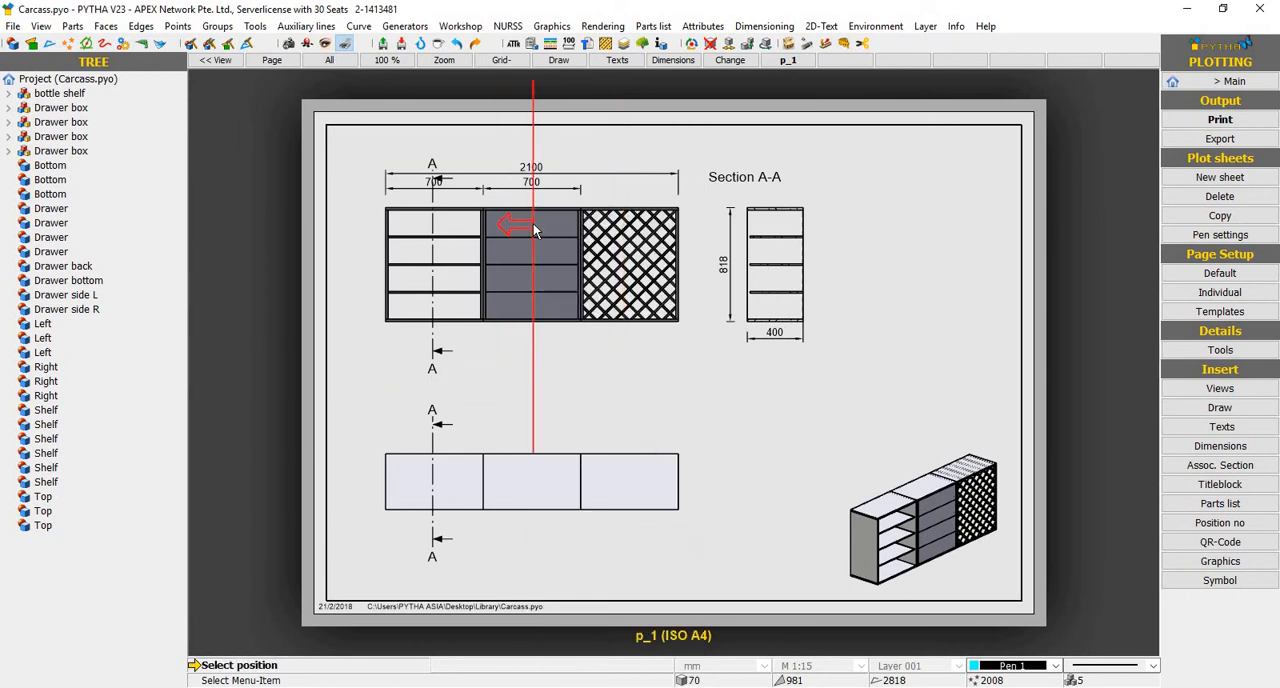
left_click(541, 229)
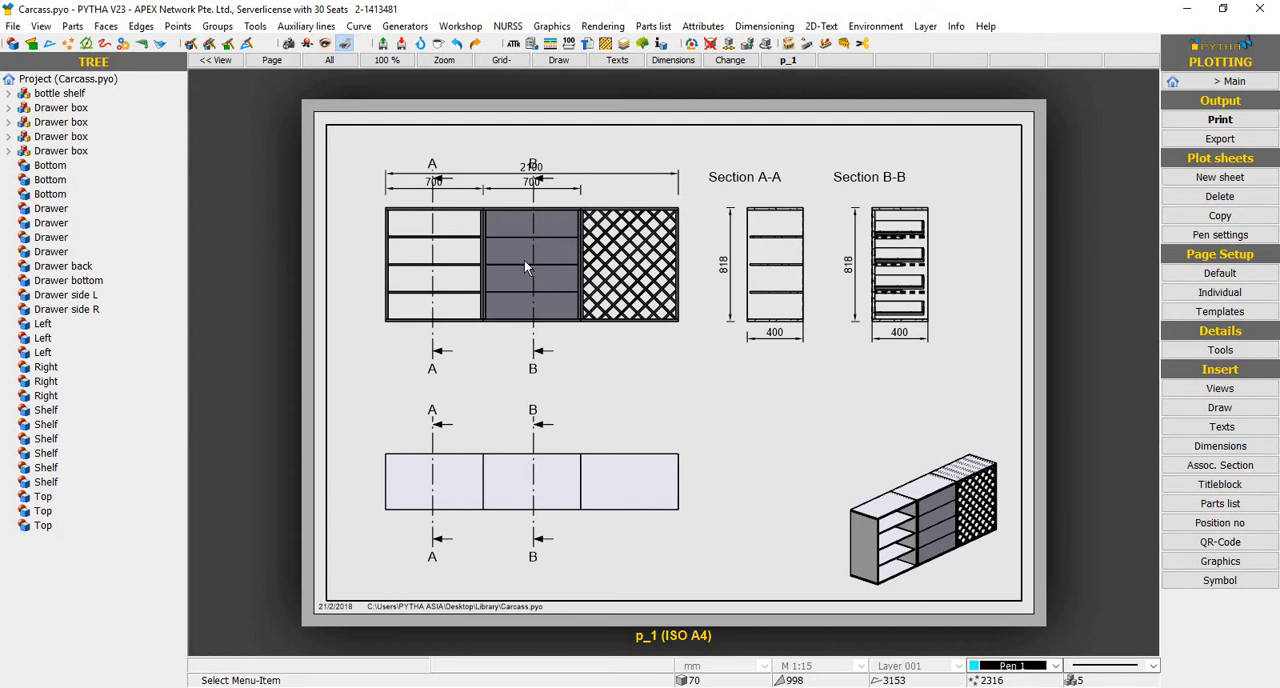
In the model's front view, Smart extend all parts between the two upper outer corners of the cabinet row with a new length of 2000 mm
left_click(1246, 86)
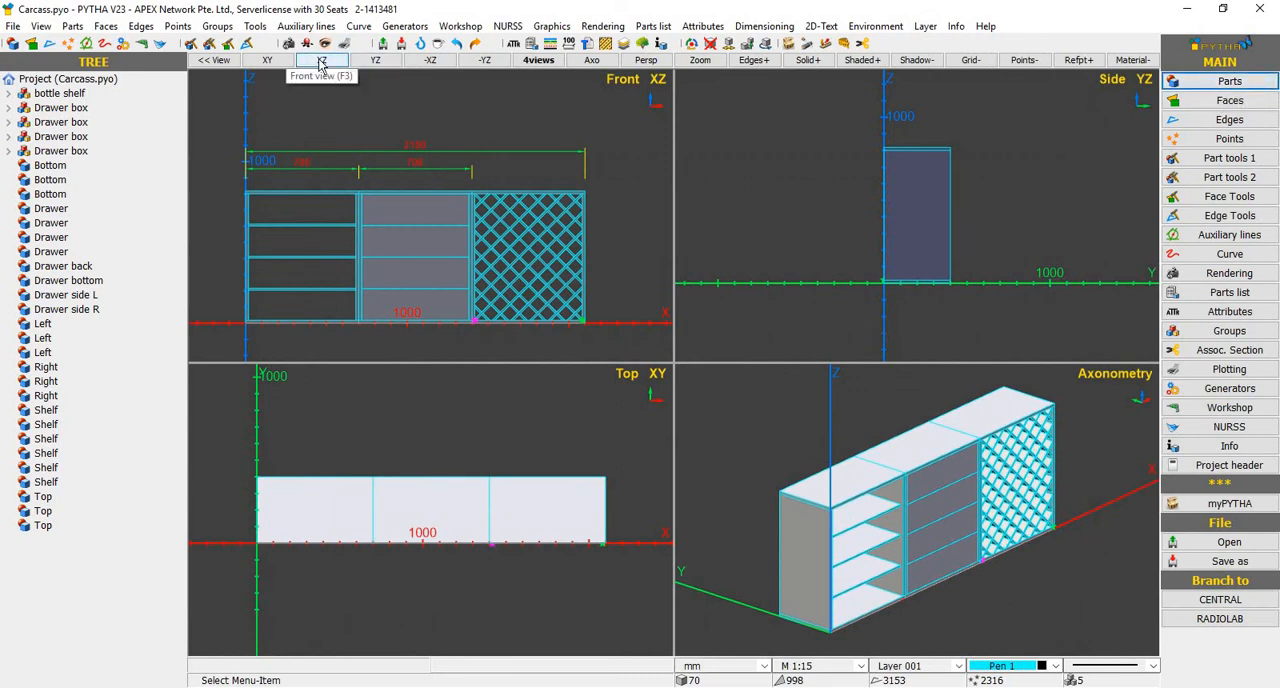
left_click(321, 61)
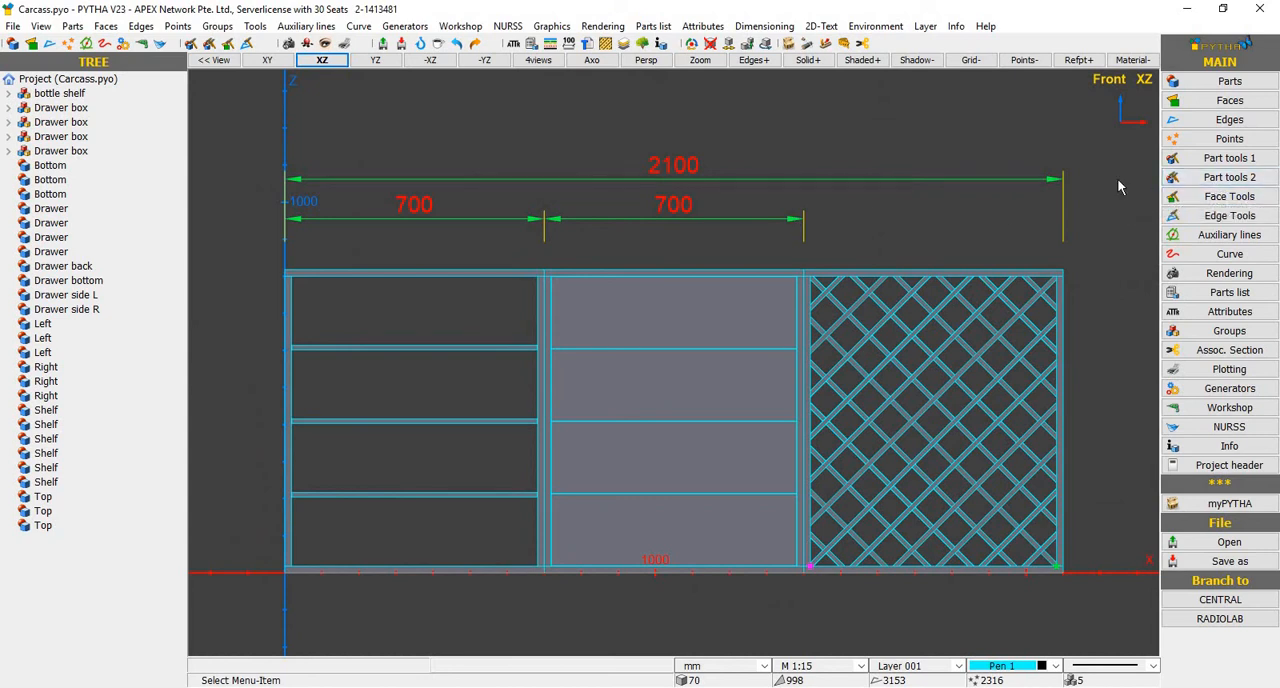
left_click(1200, 181)
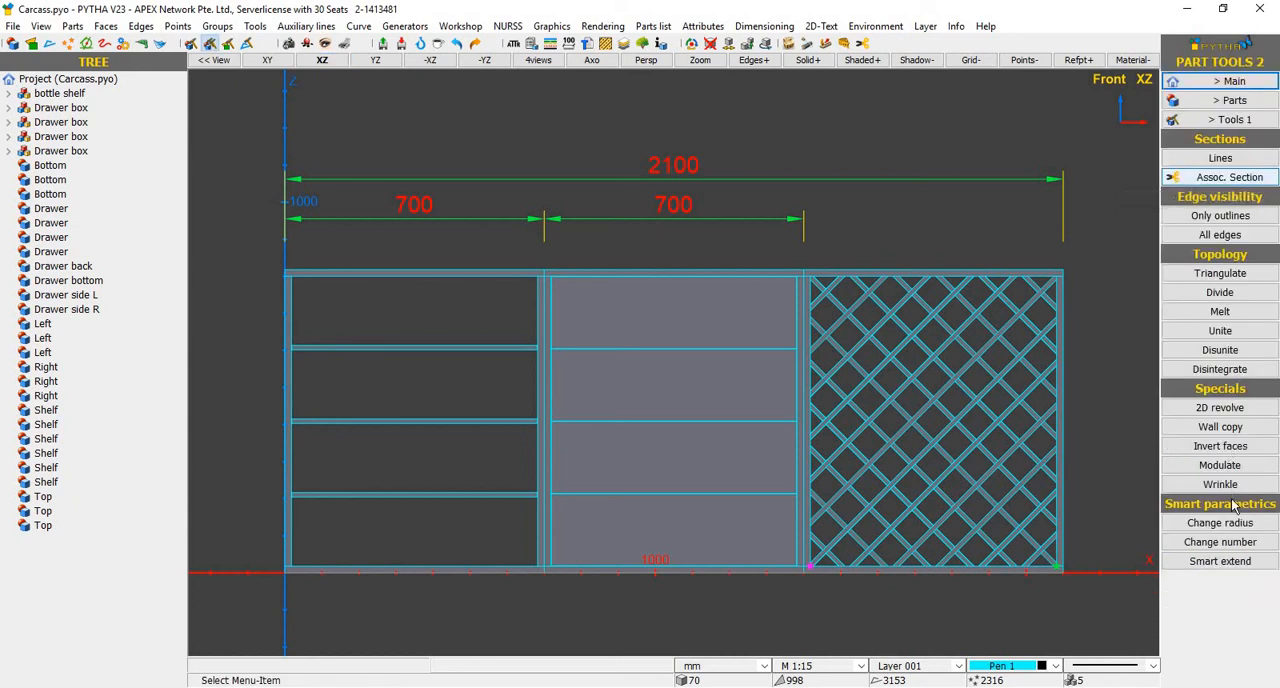
left_click(1215, 563)
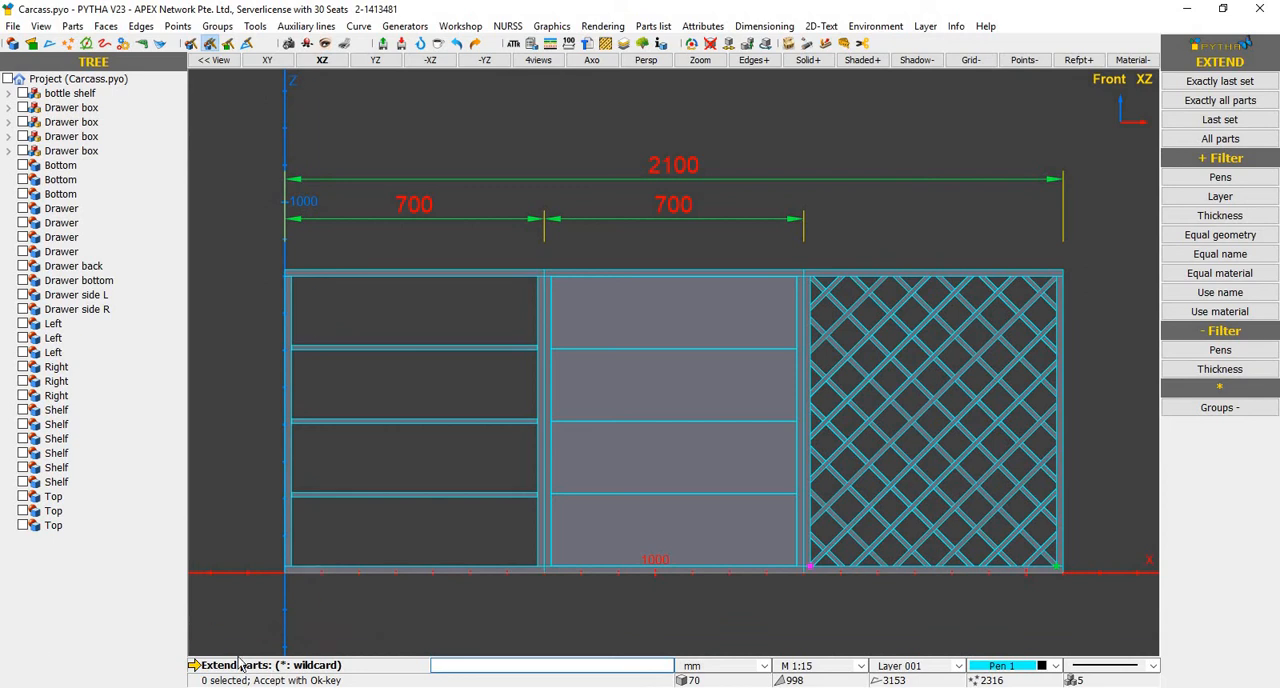
left_click(1184, 140)
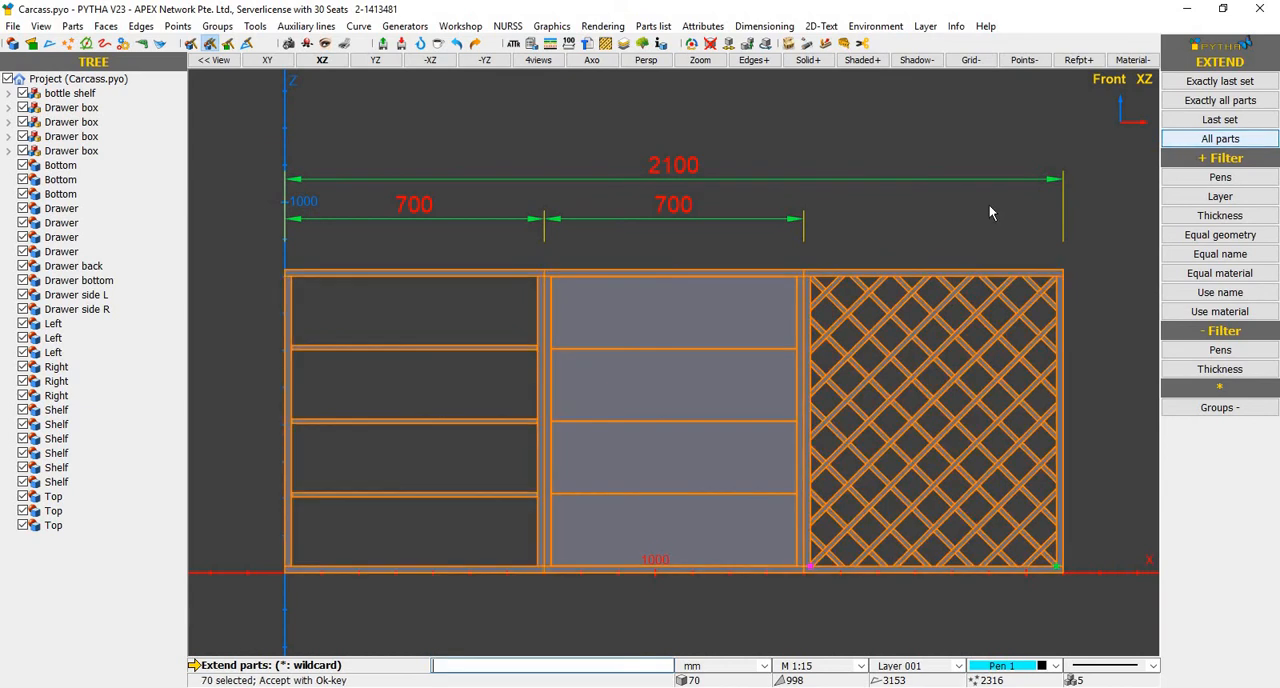
right_click(810, 374)
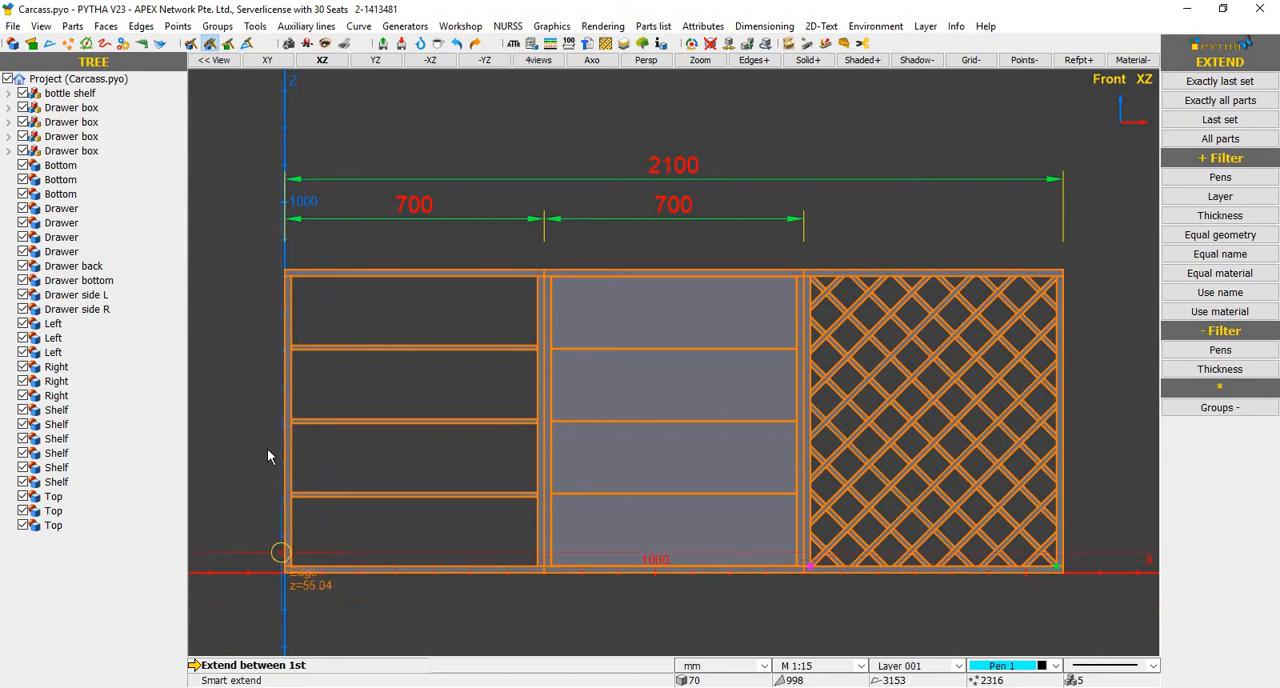
left_click(284, 268)
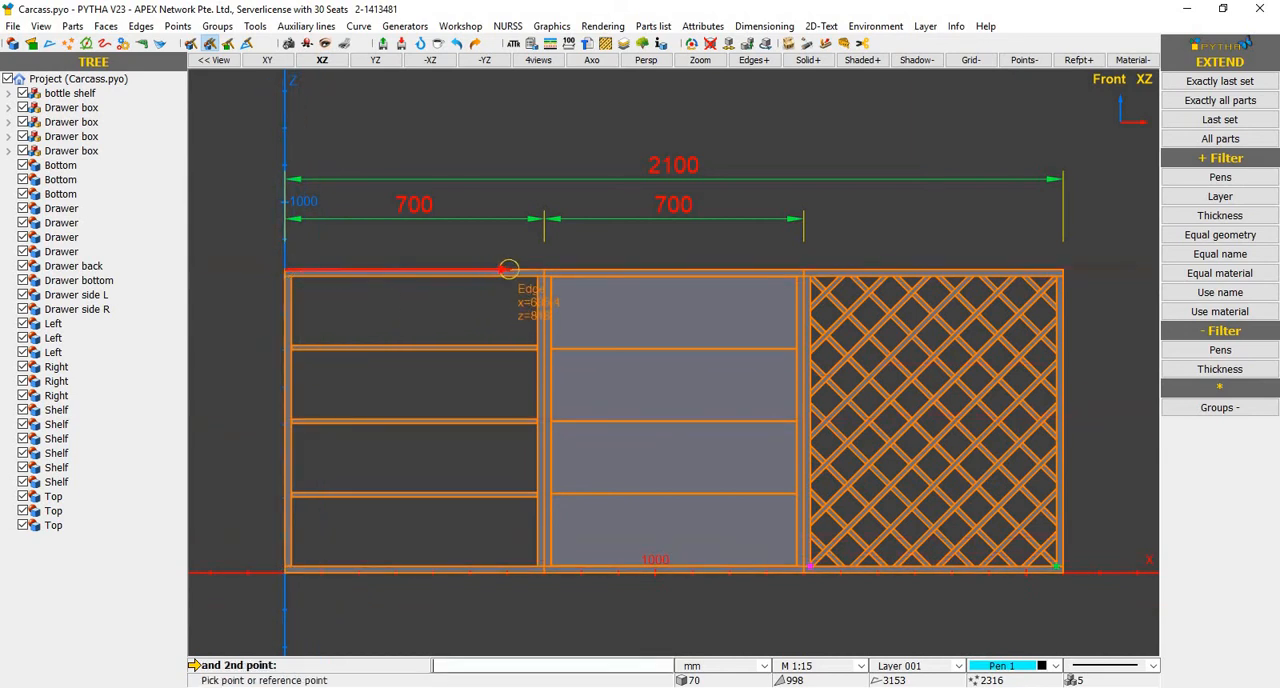
left_click(1060, 276)
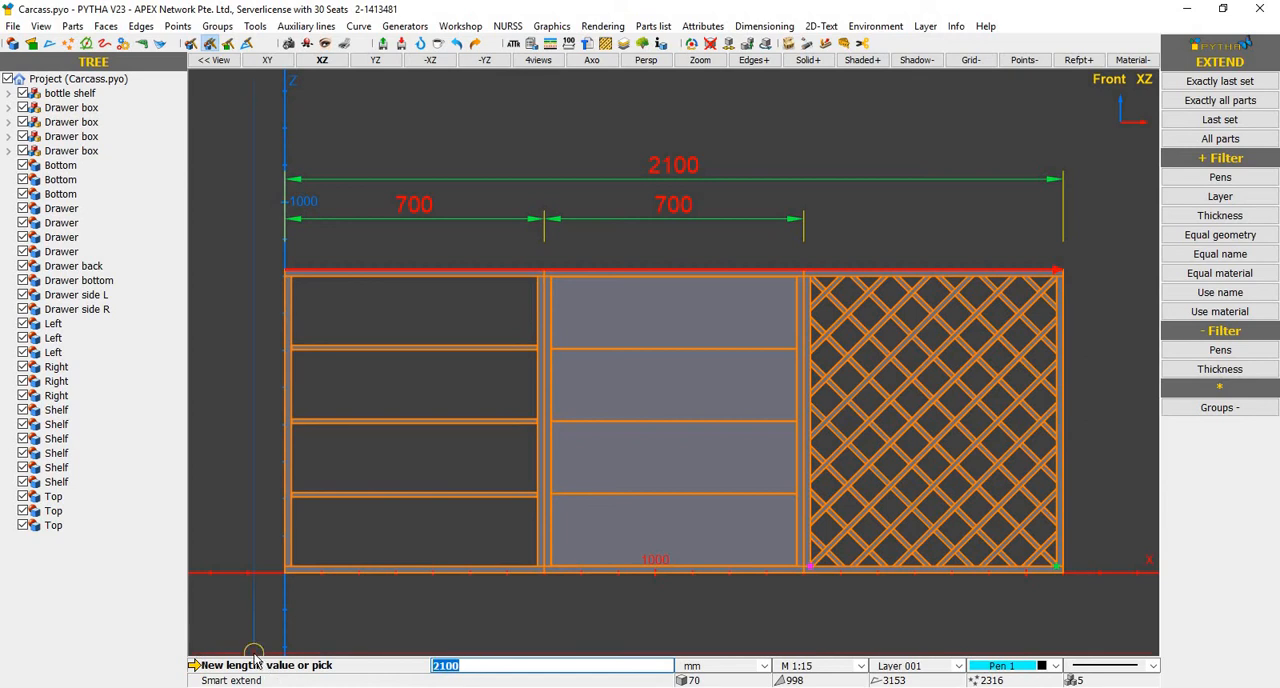
type("2000")
key("Return")
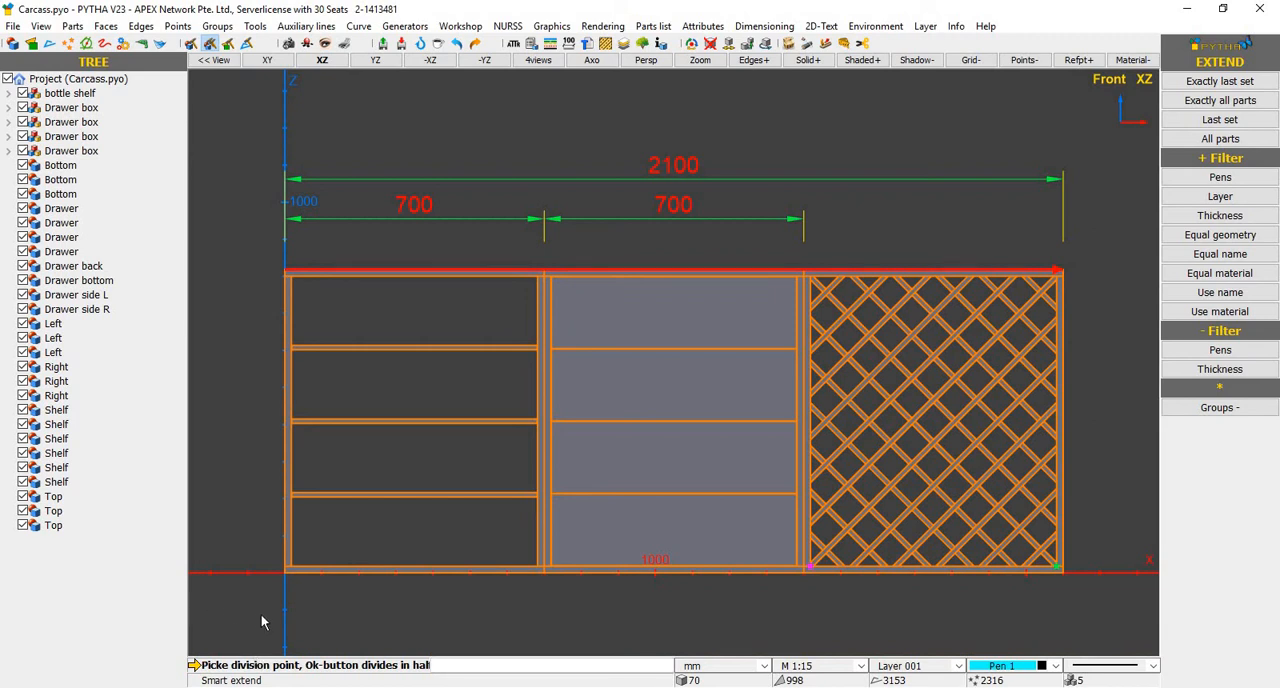
Apply the width change with division points midway along the tops of the shelf and drawer cabinets, and reopen the plot sheet
middle_click_drag(699, 388, 798, 308)
middle_click_drag(766, 250, 693, 297)
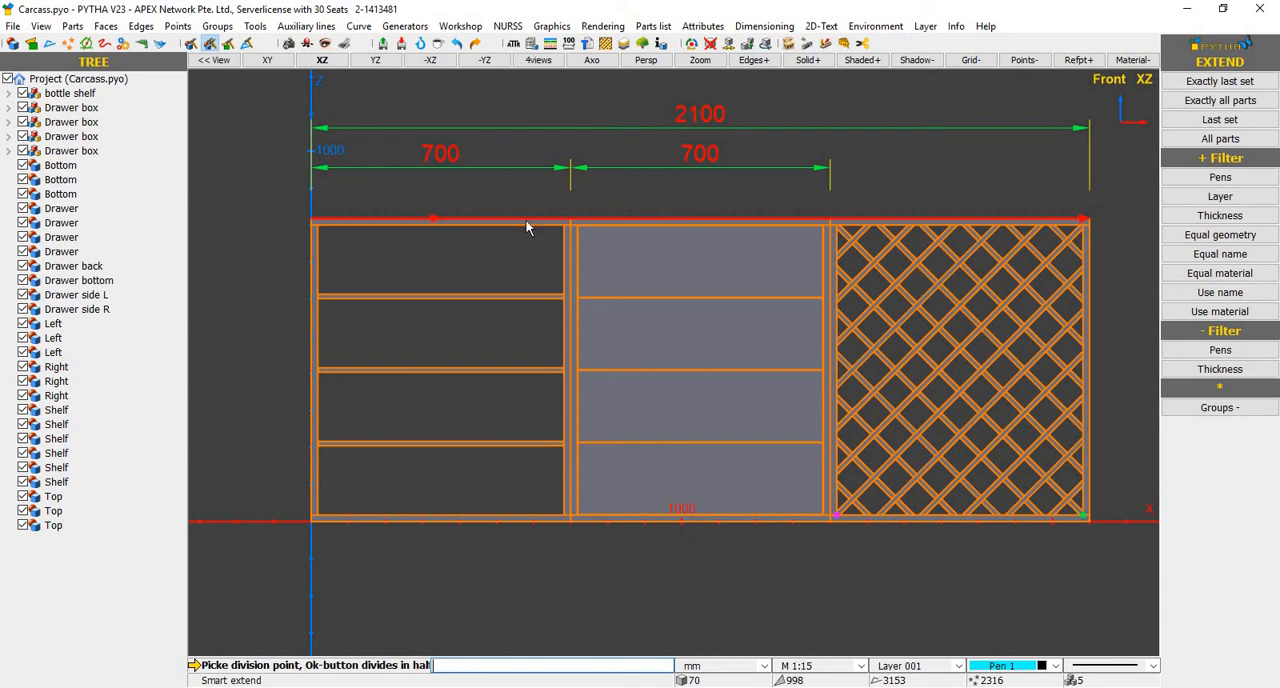
left_click(700, 227)
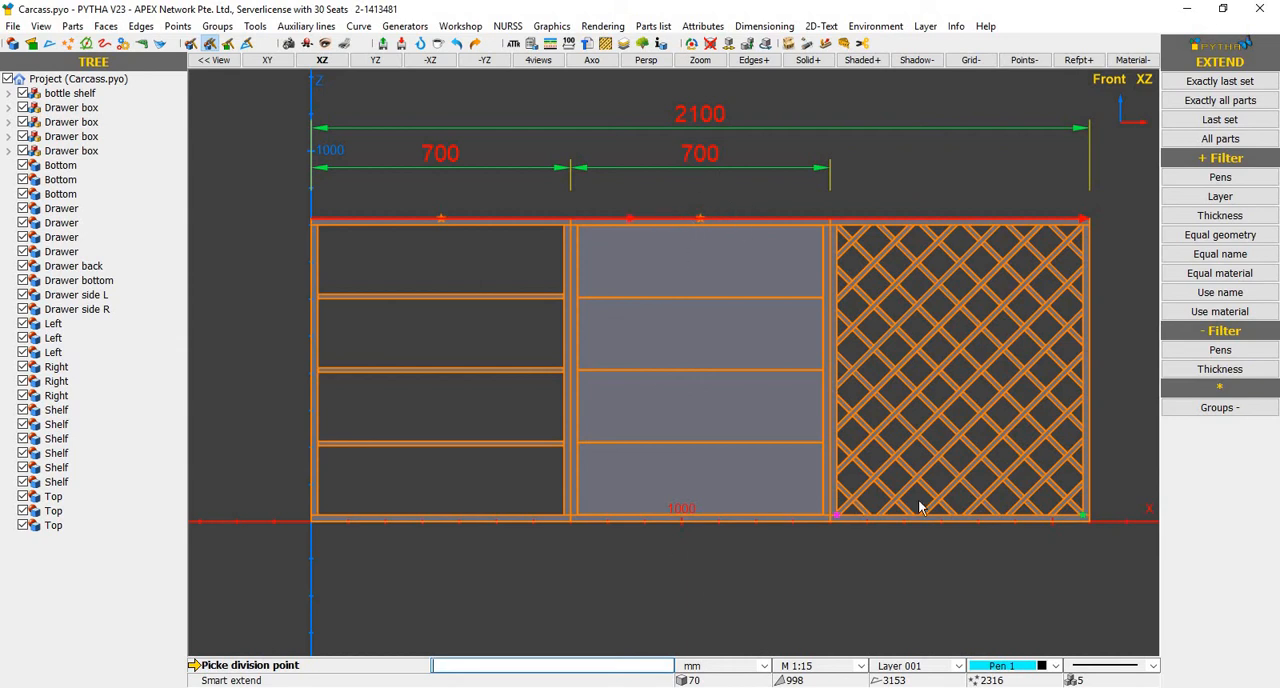
right_click(1082, 596)
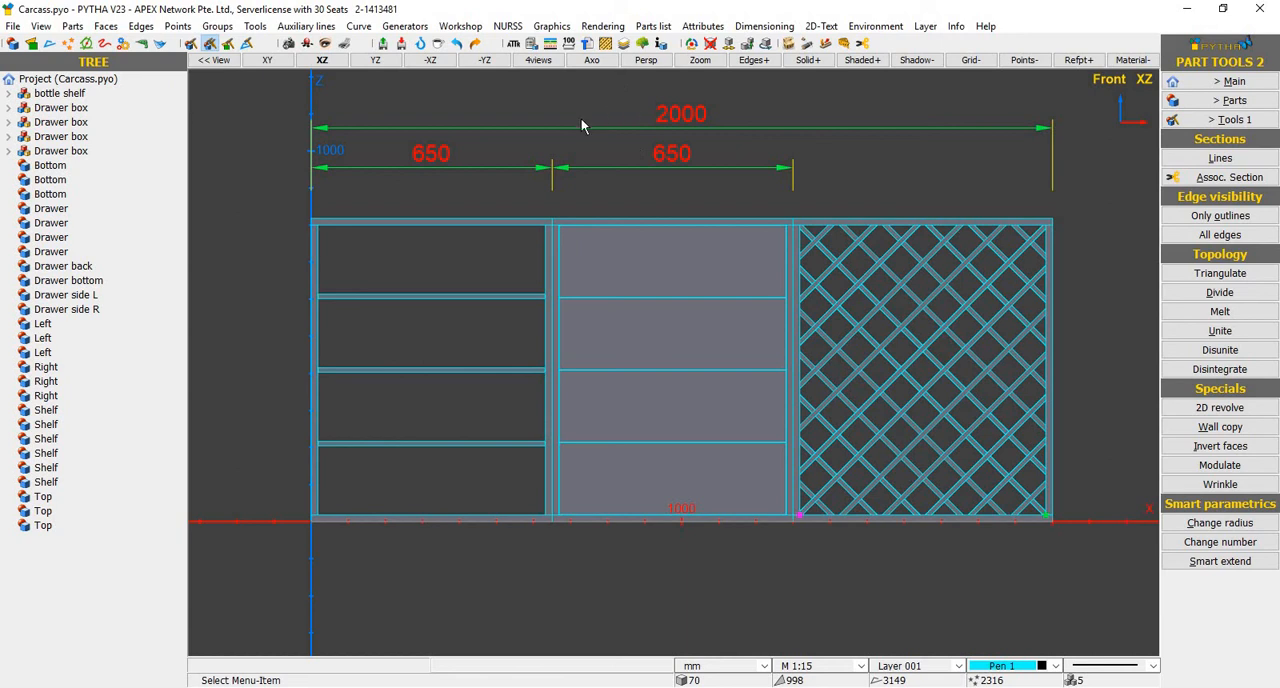
left_click(344, 45)
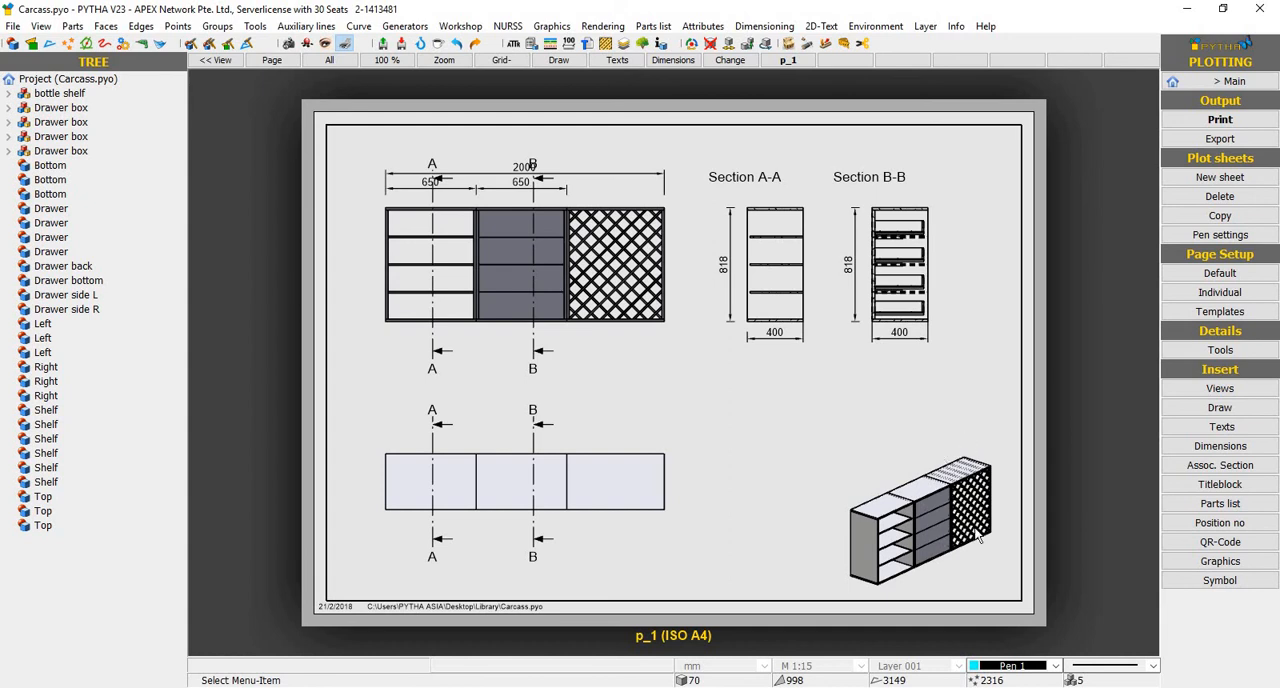
Check which image file types the plot sheet can be exported to, and leave the export without saving
left_click(1220, 138)
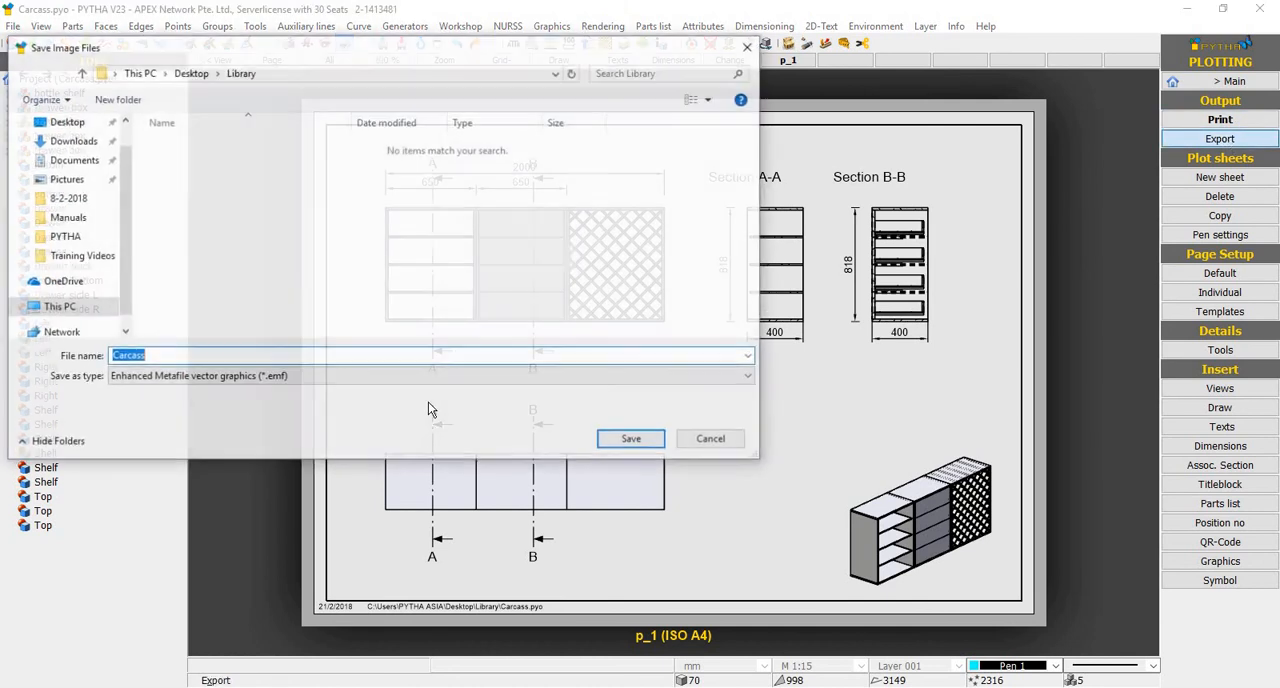
left_click(527, 376)
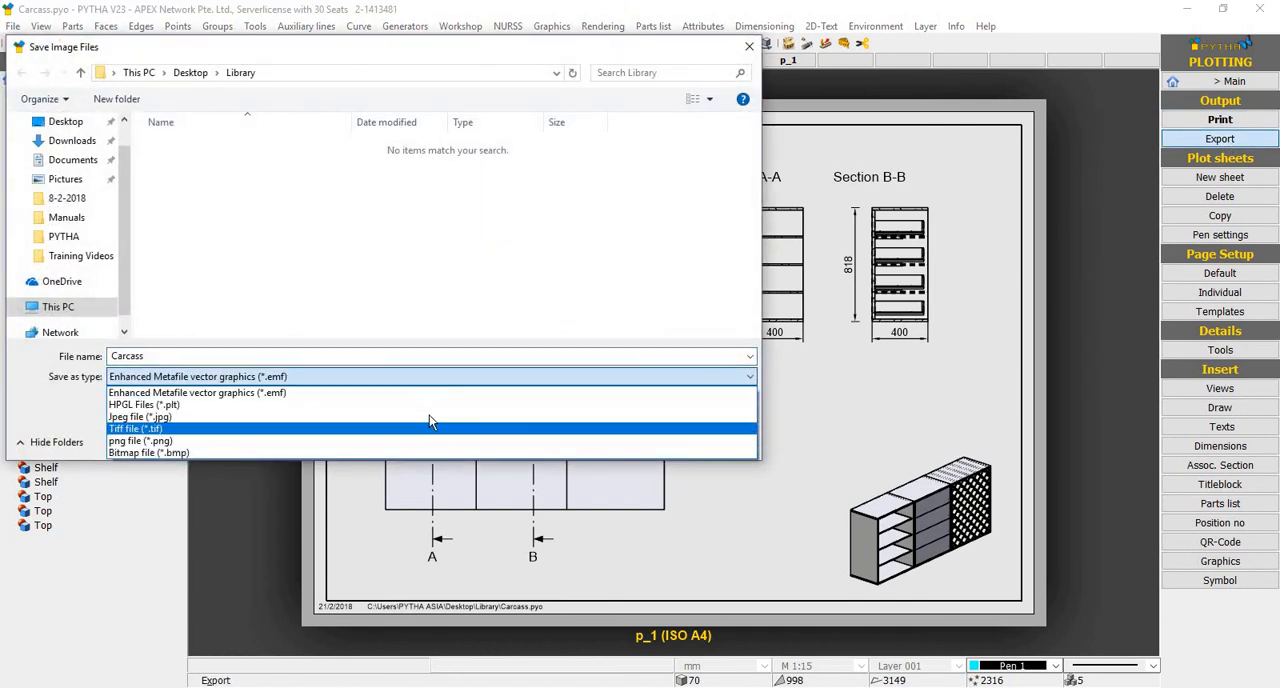
left_click(718, 64)
left_click(748, 47)
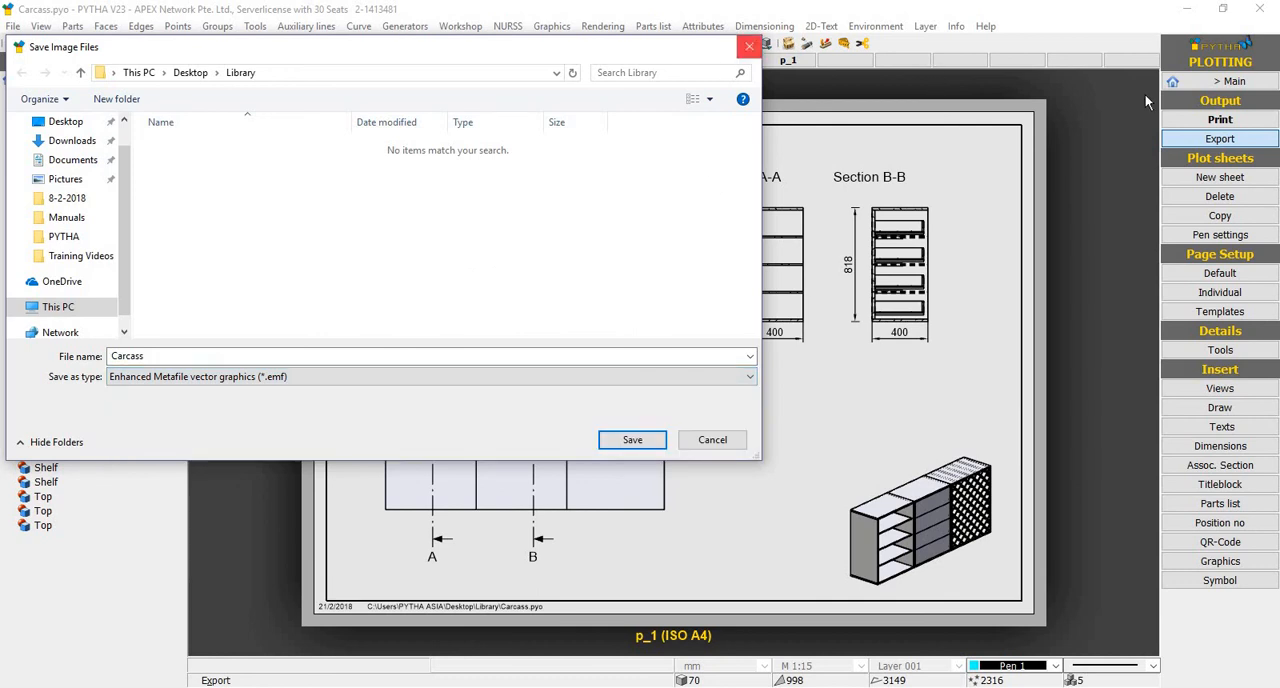
Print the current plot sheet with Microsoft Print to PDF and save it on the Desktop as test
left_click(1190, 118)
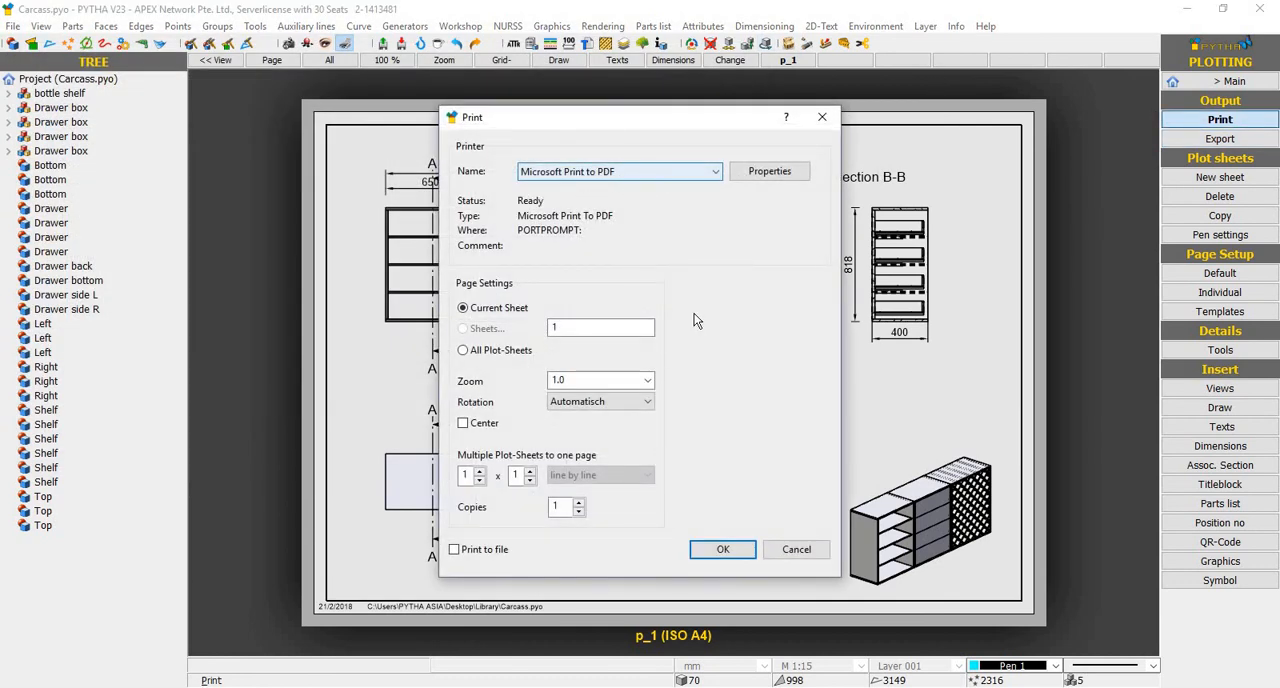
left_click(724, 553)
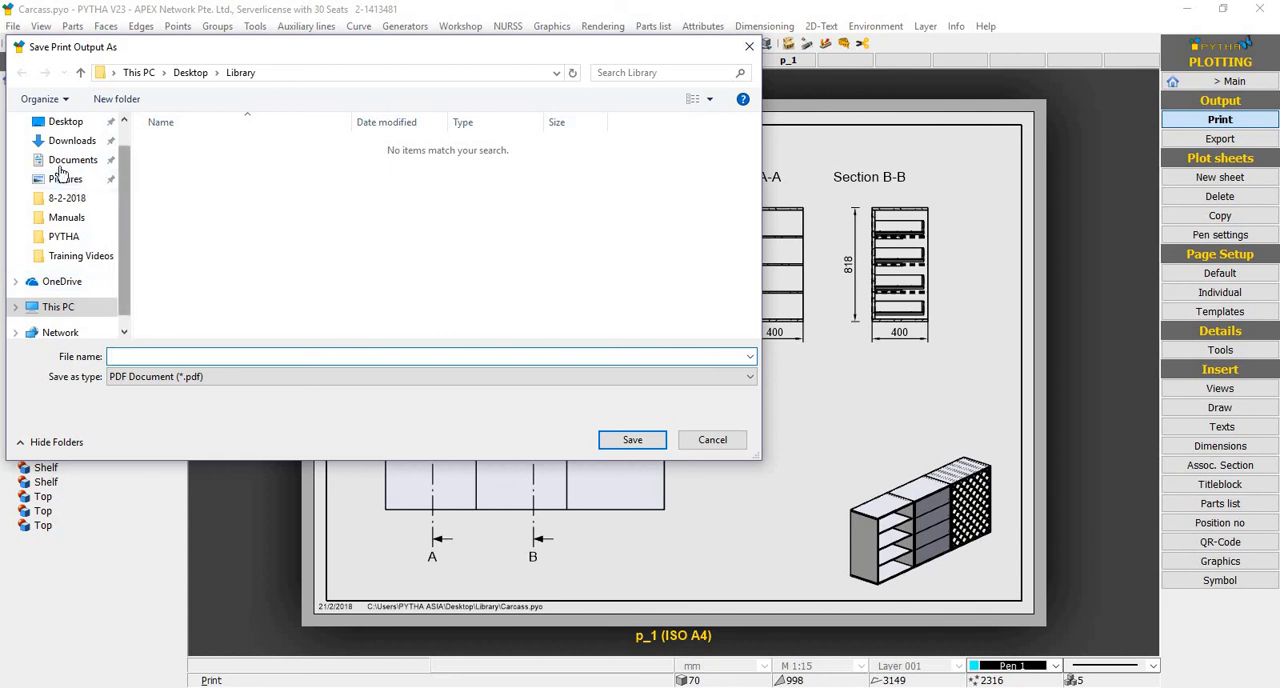
left_click(64, 123)
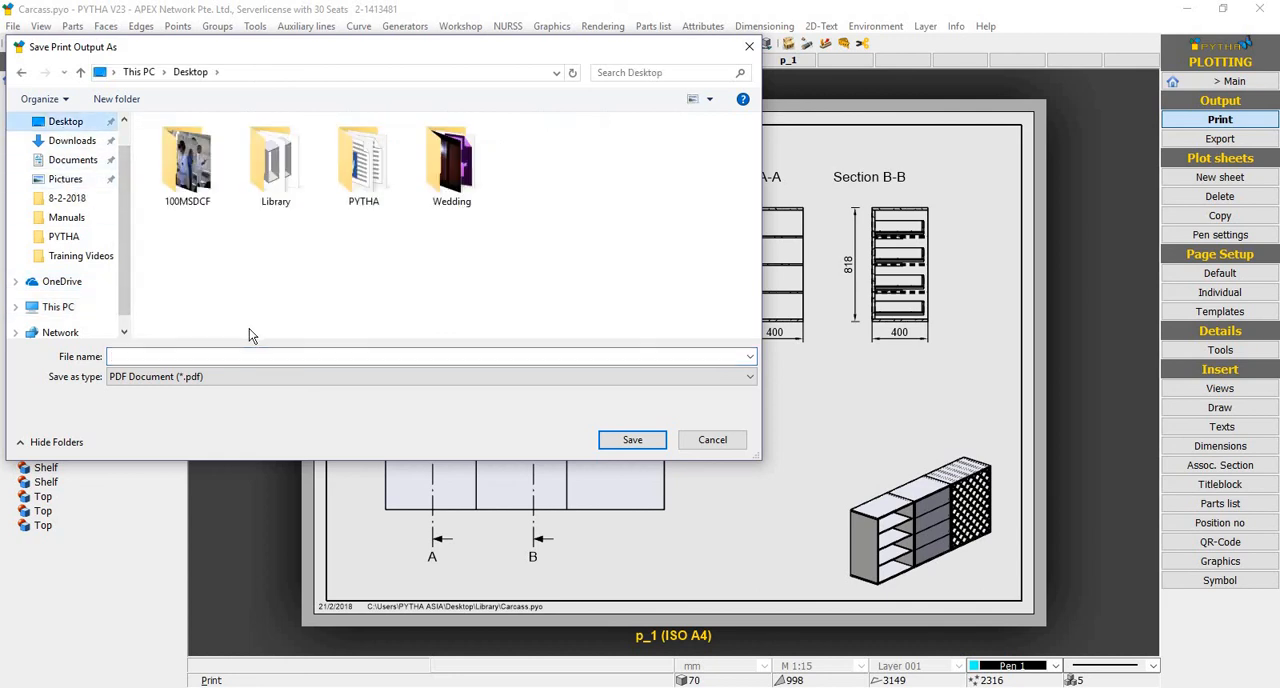
key("ctrl+f")
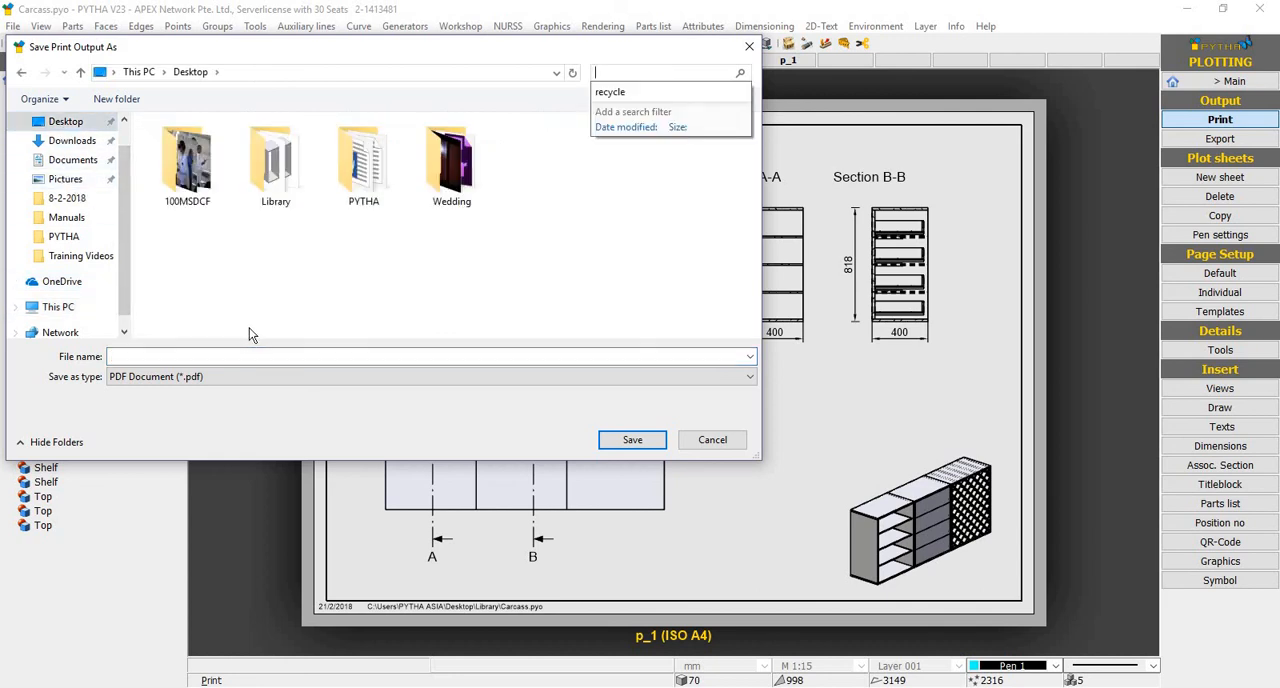
left_click(189, 357)
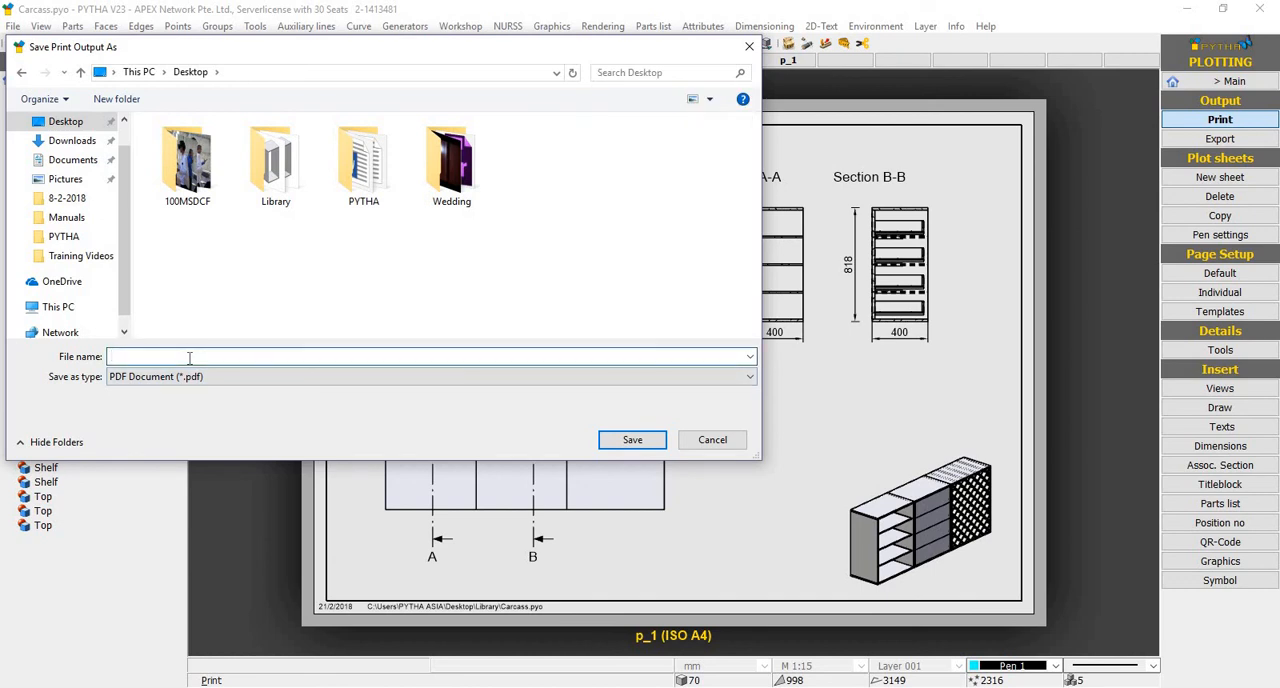
key("ctrl+f")
left_click(167, 358)
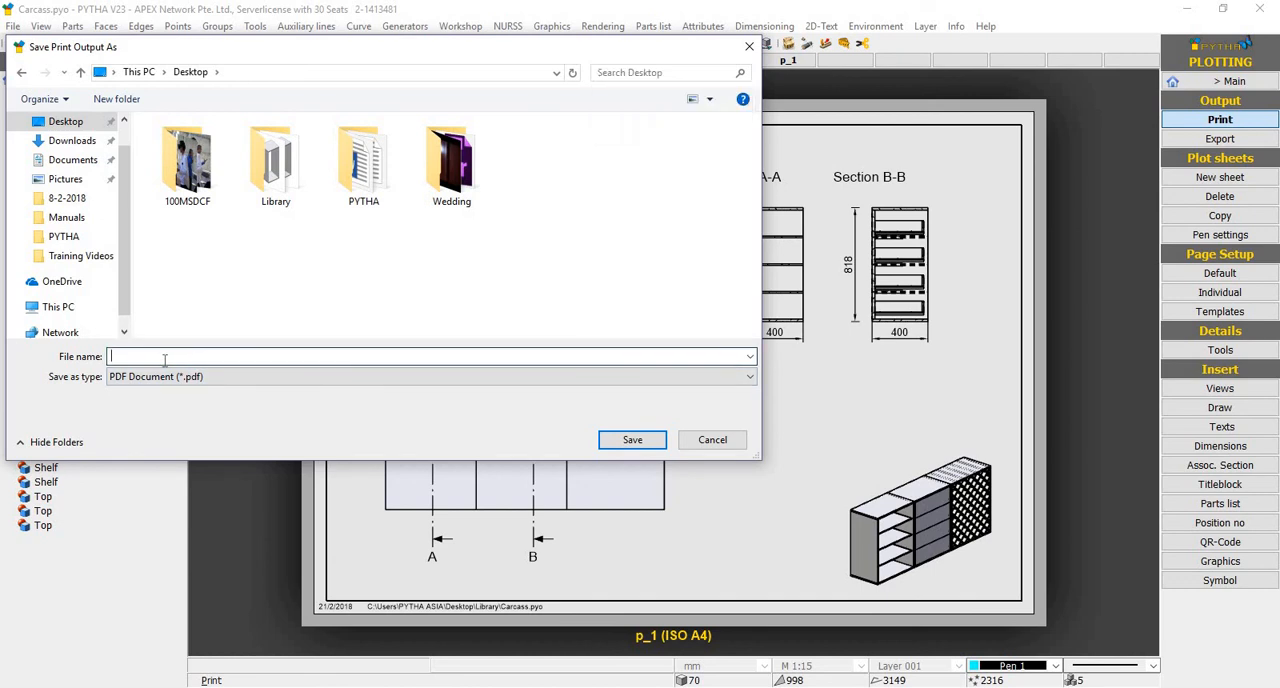
type("y")
key("BackSpace")
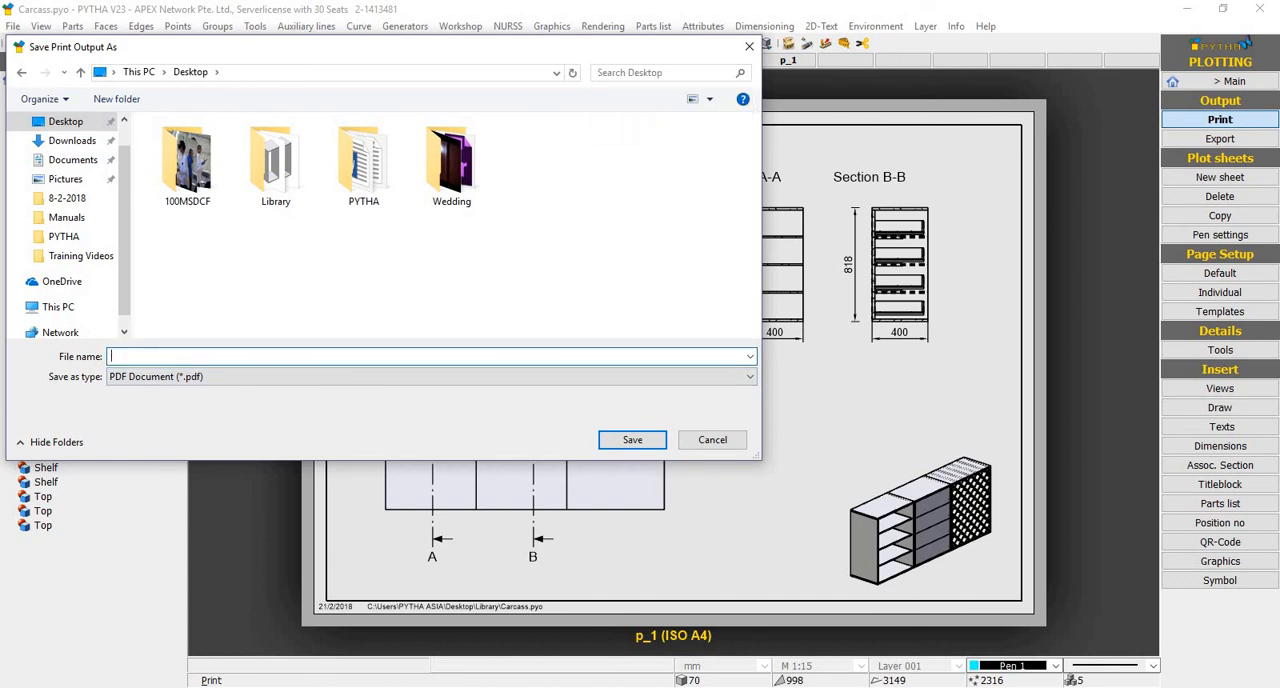
type("test")
key("Return")
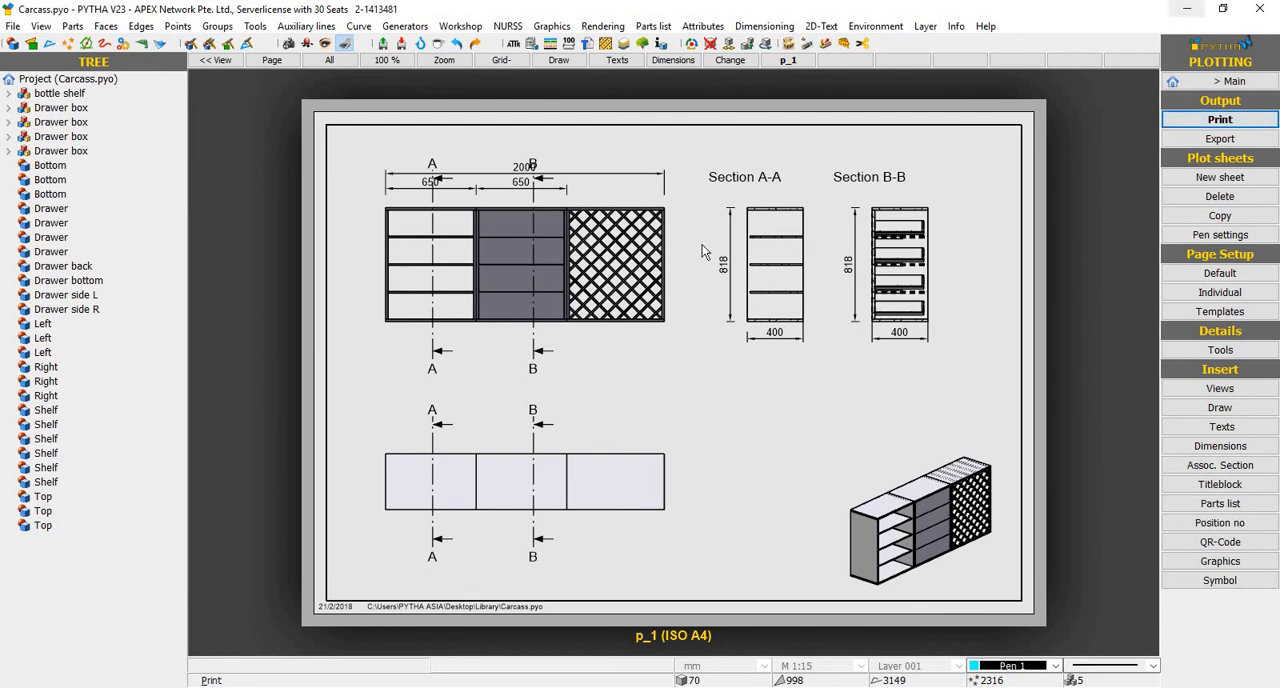
Minimise the PYTHA window and open the test PDF from the desktop
left_click(1187, 8)
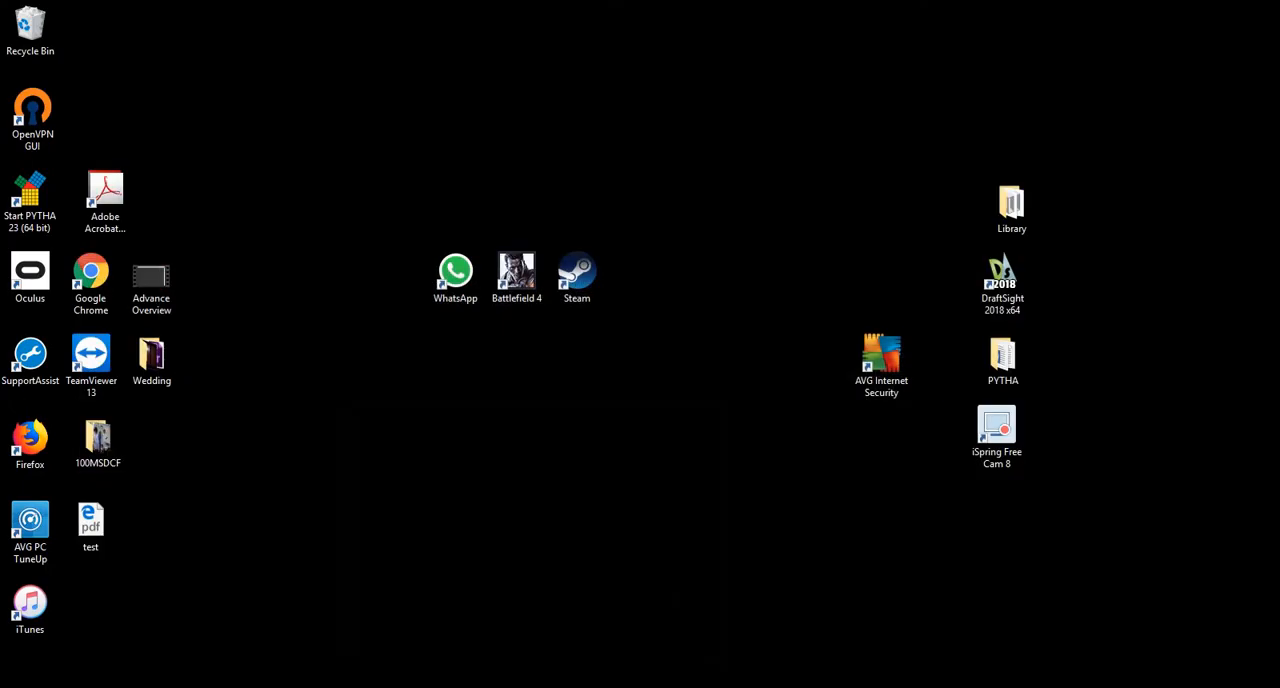
left_click(108, 533)
double_click(108, 533)
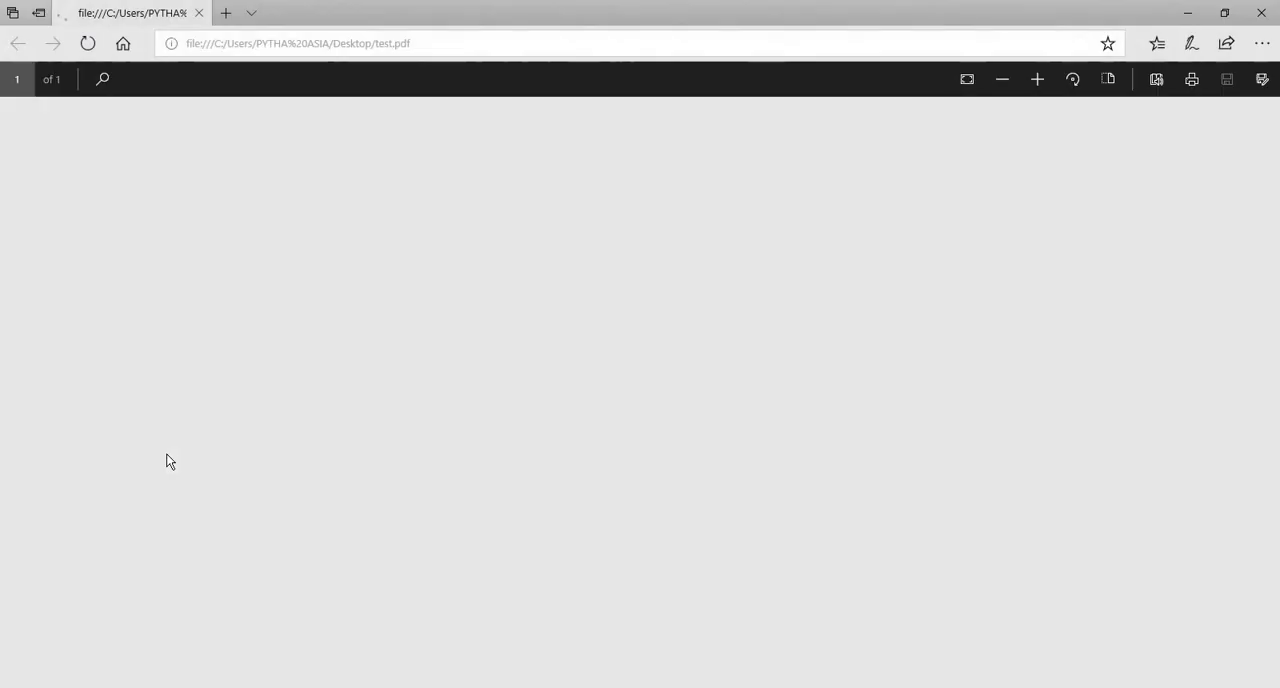
Examine the PDF's cabinet views and section marks up close for line quality, close it and return to the PYTHA plot sheet
scroll(612, 360, "down", 3)
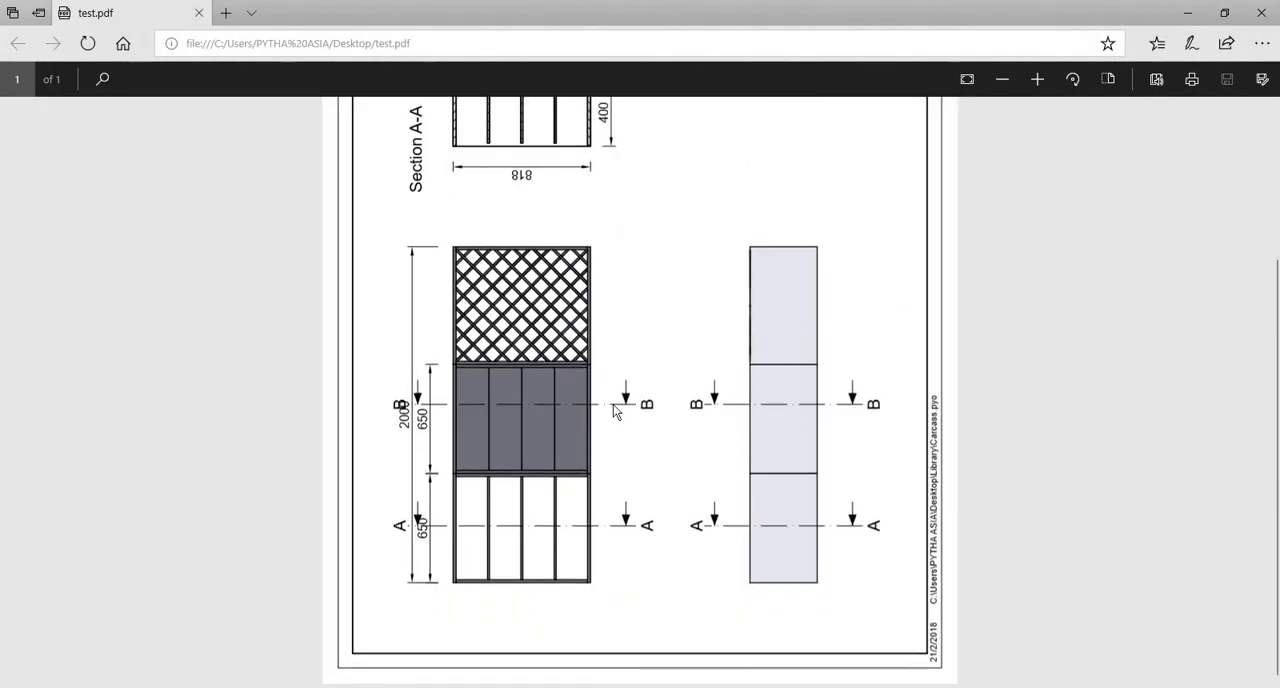
scroll(688, 304, "up", 6, "ctrl")
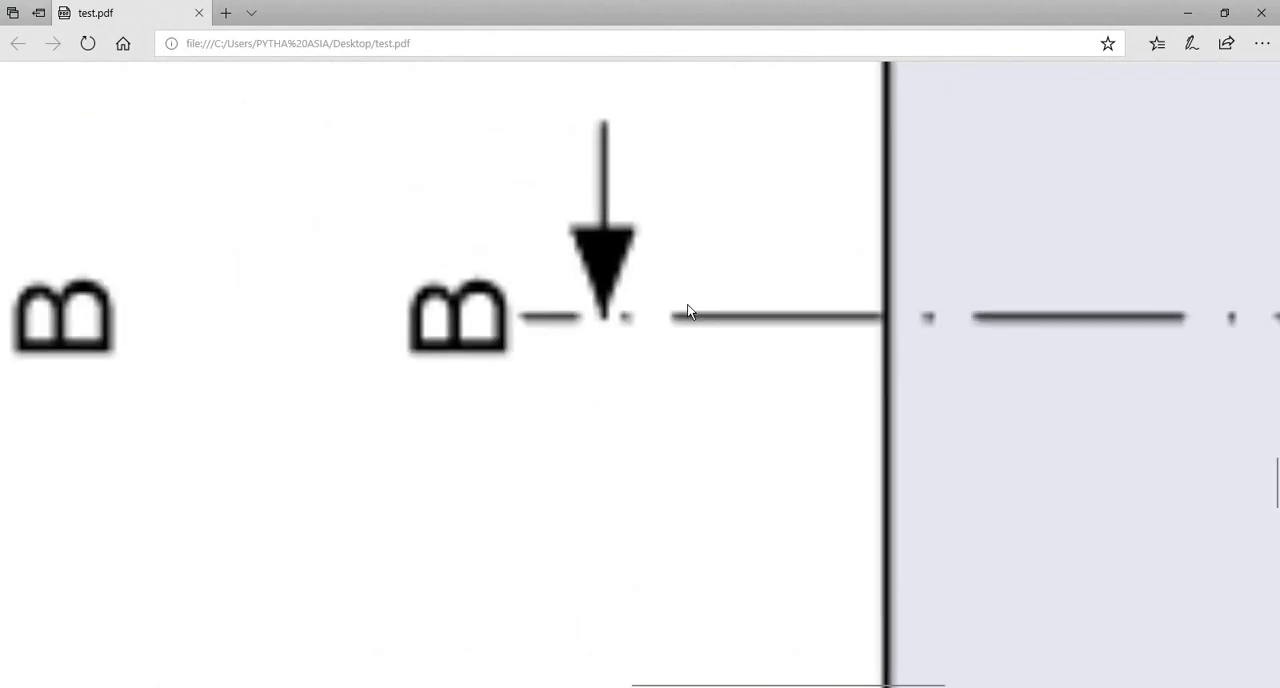
scroll(720, 318, "down", 6, "ctrl")
scroll(766, 337, "up", 5, "ctrl")
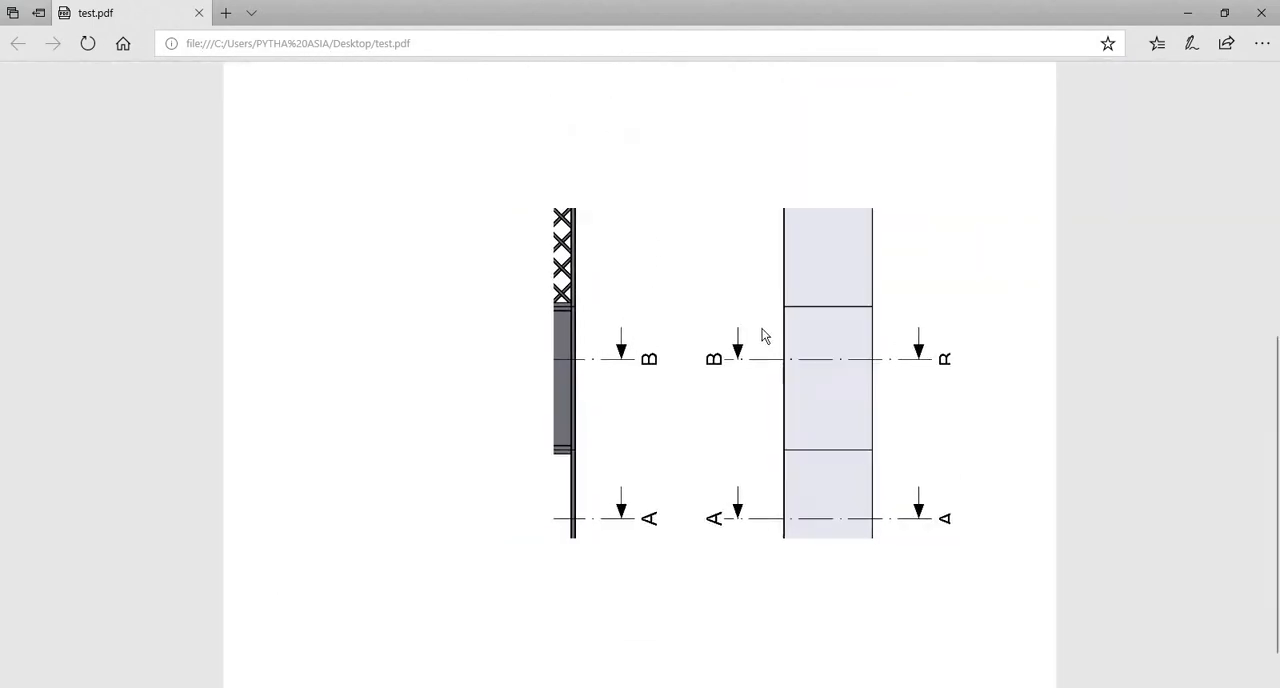
scroll(921, 366, "up", 3, "ctrl")
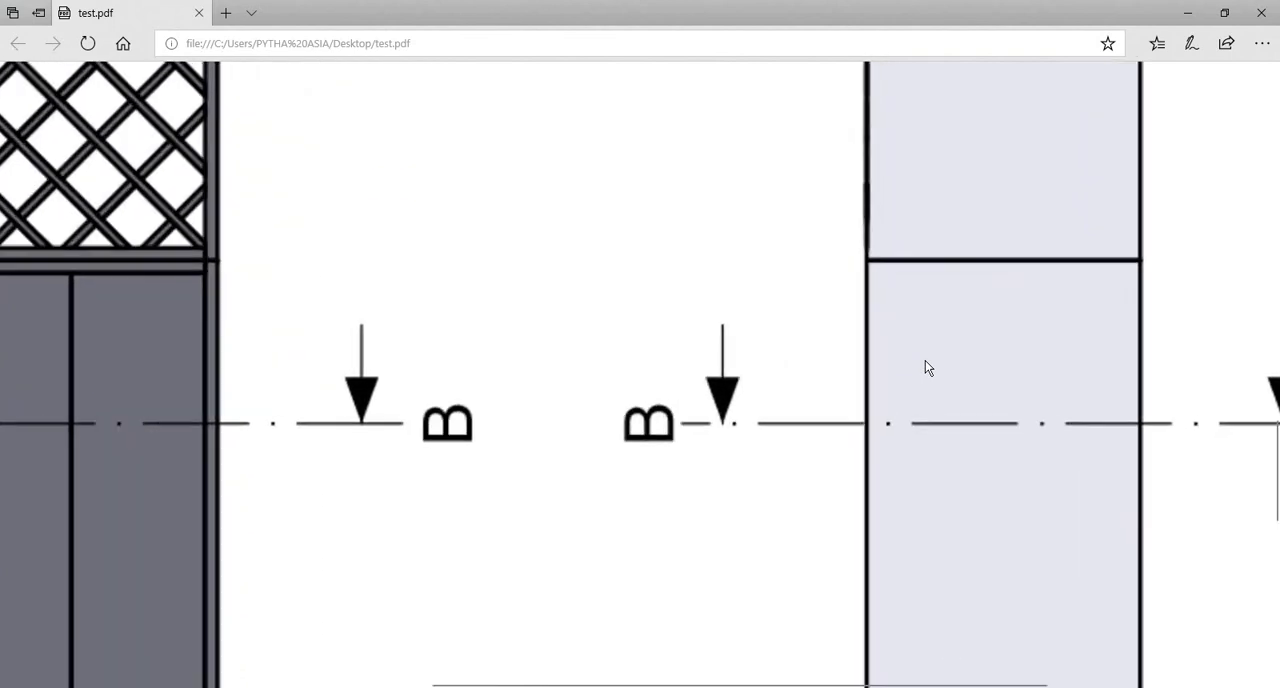
scroll(333, 375, "down", 2)
scroll(691, 354, "down", 3)
scroll(811, 368, "left", 4)
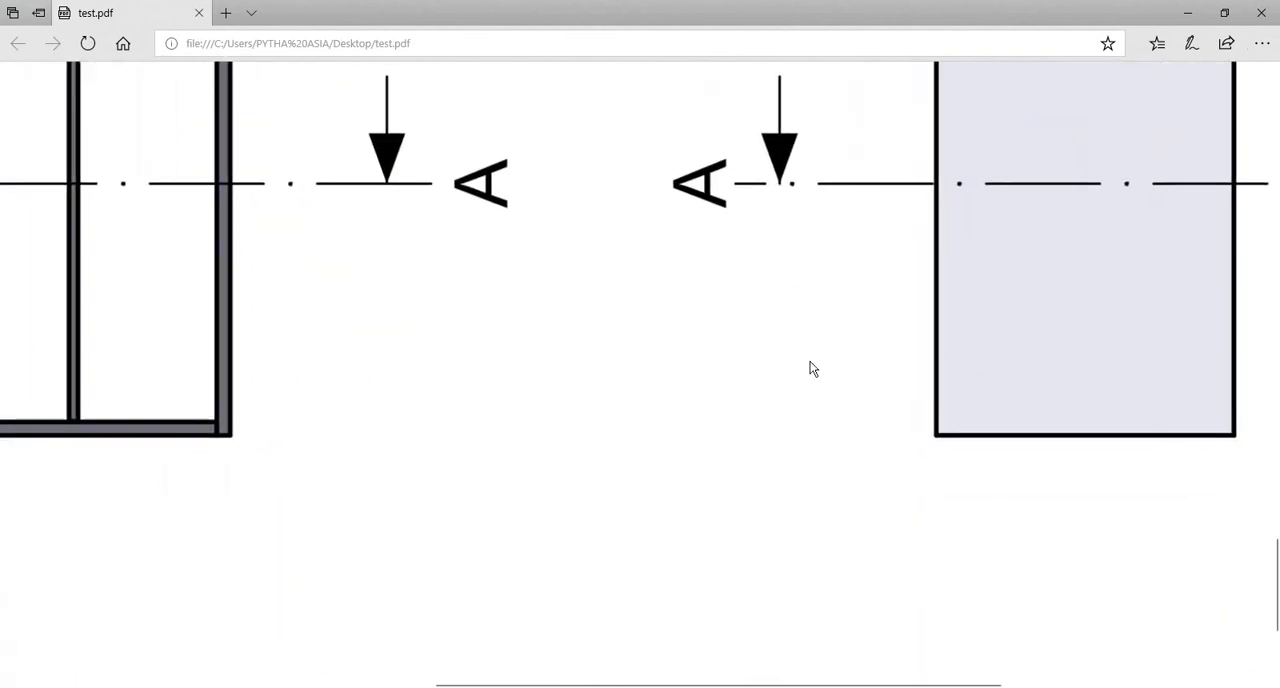
scroll(630, 443, "up", 3)
scroll(657, 420, "left", 4)
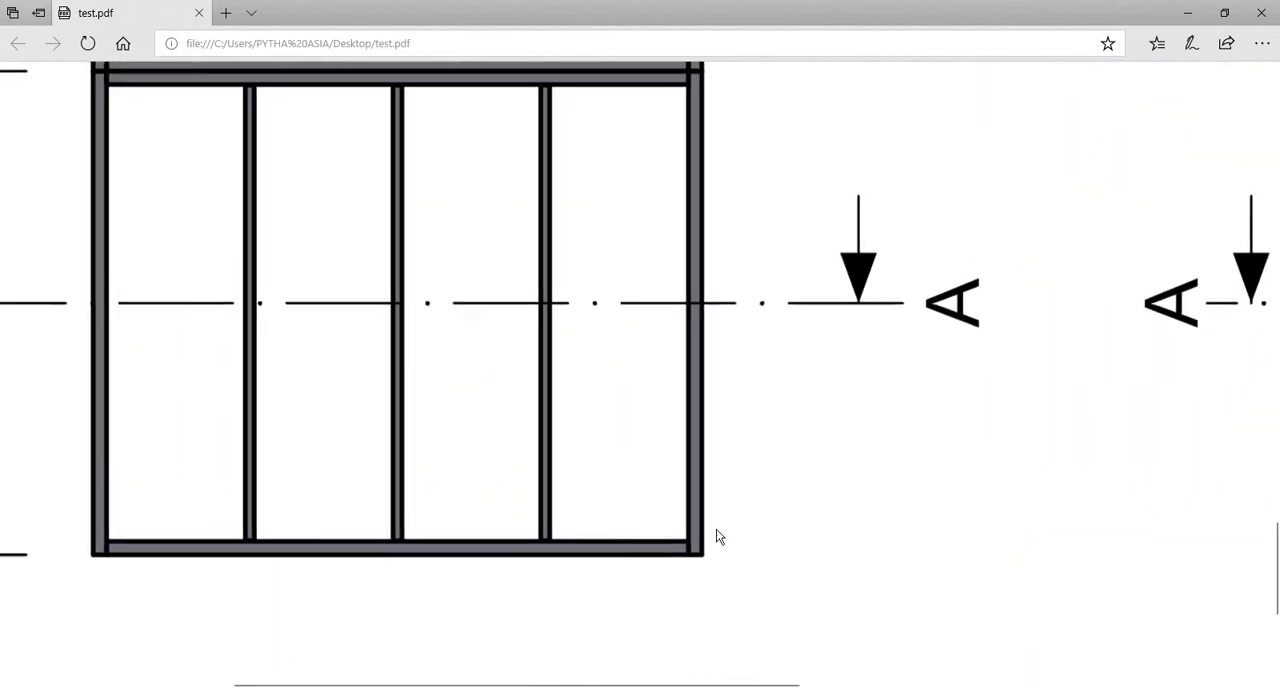
scroll(585, 443, "up", 6)
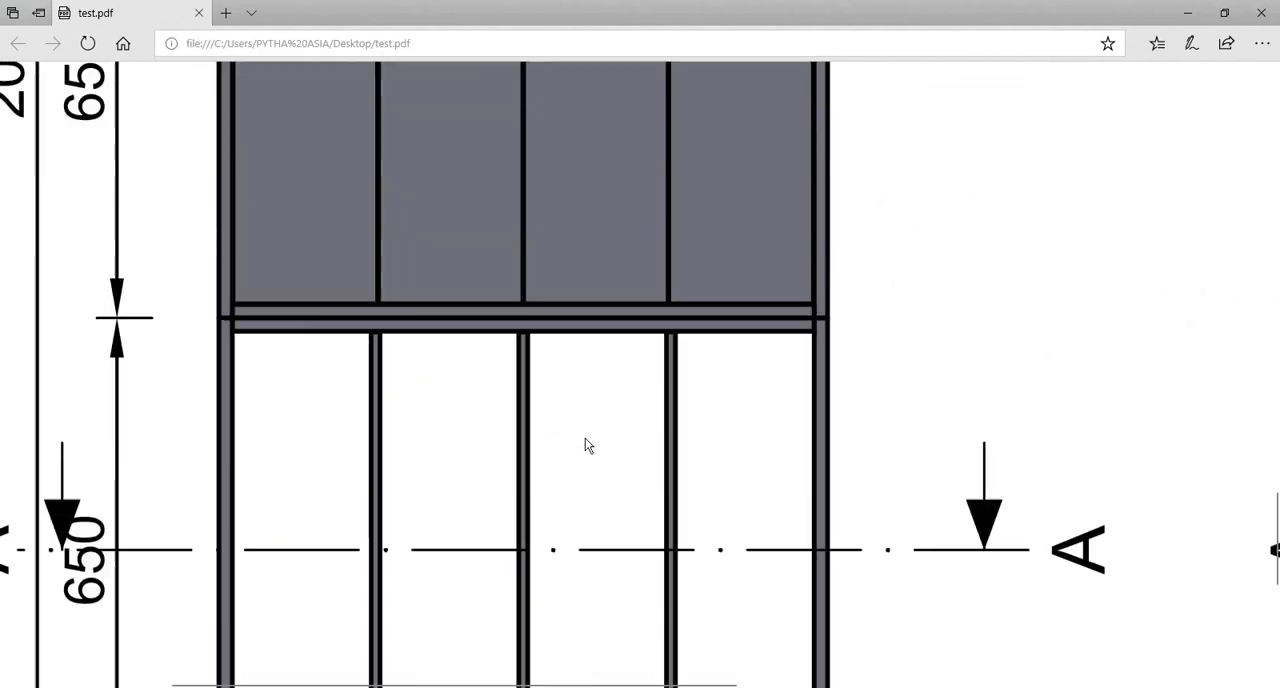
left_click(1261, 13)
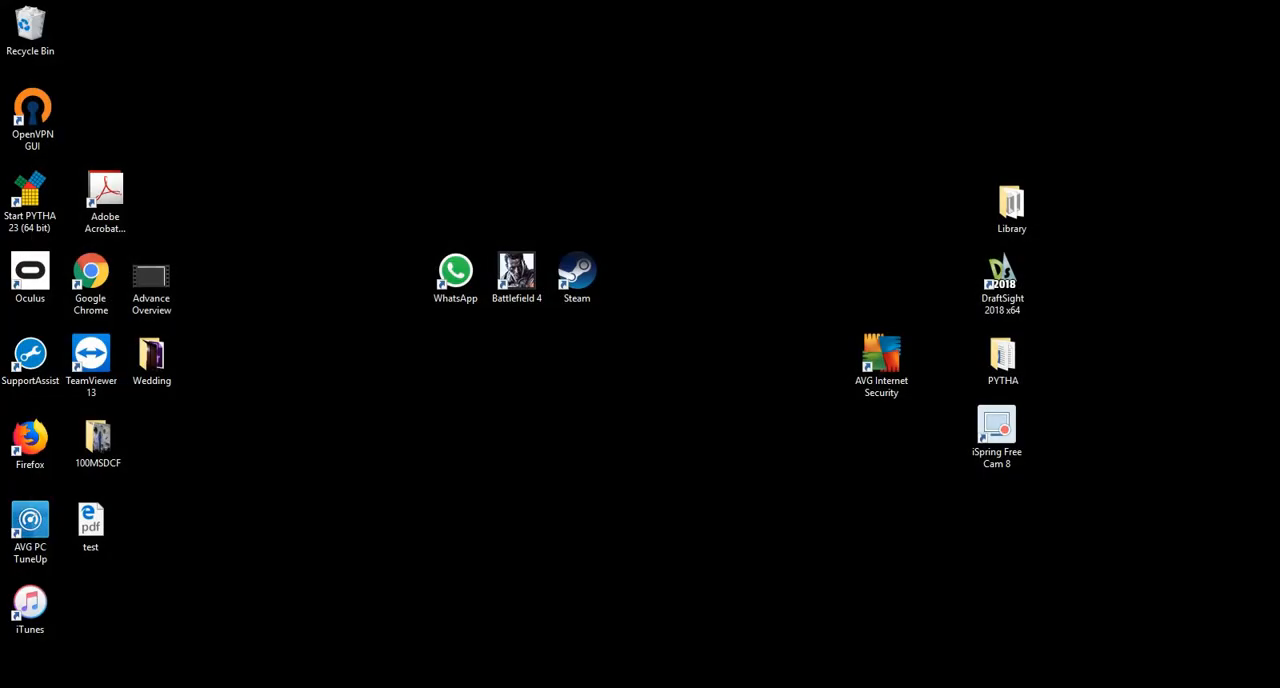
key("alt+Tab")
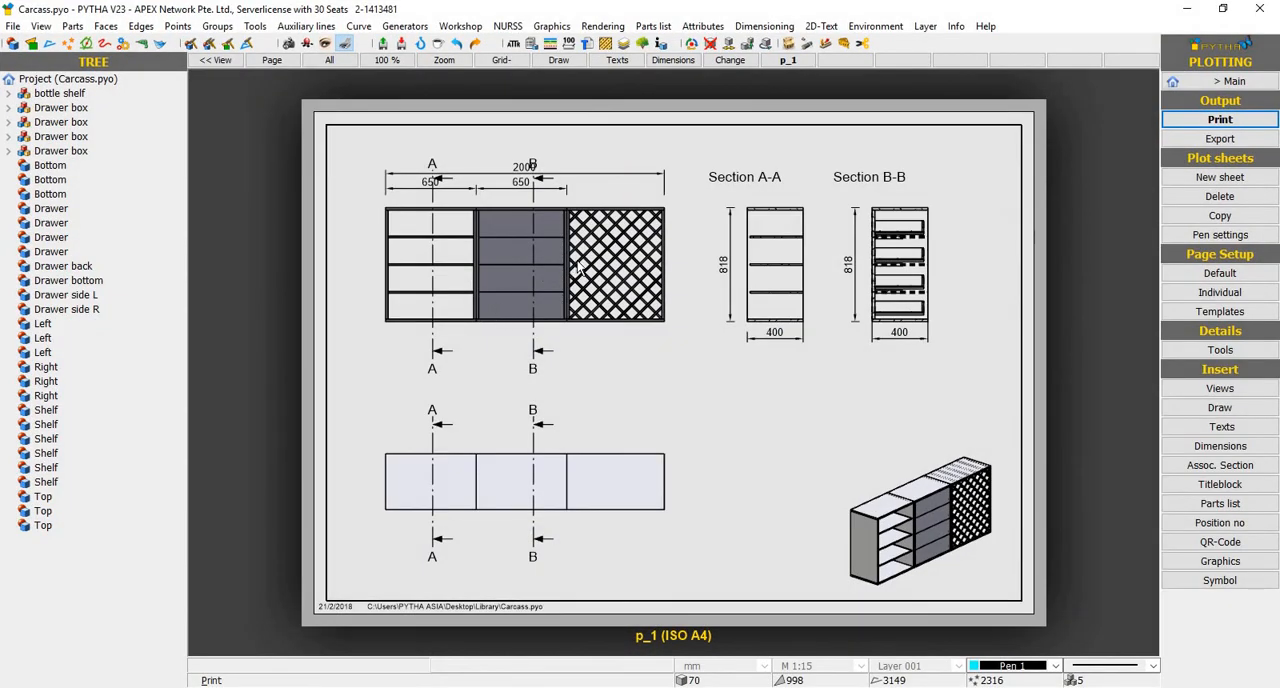